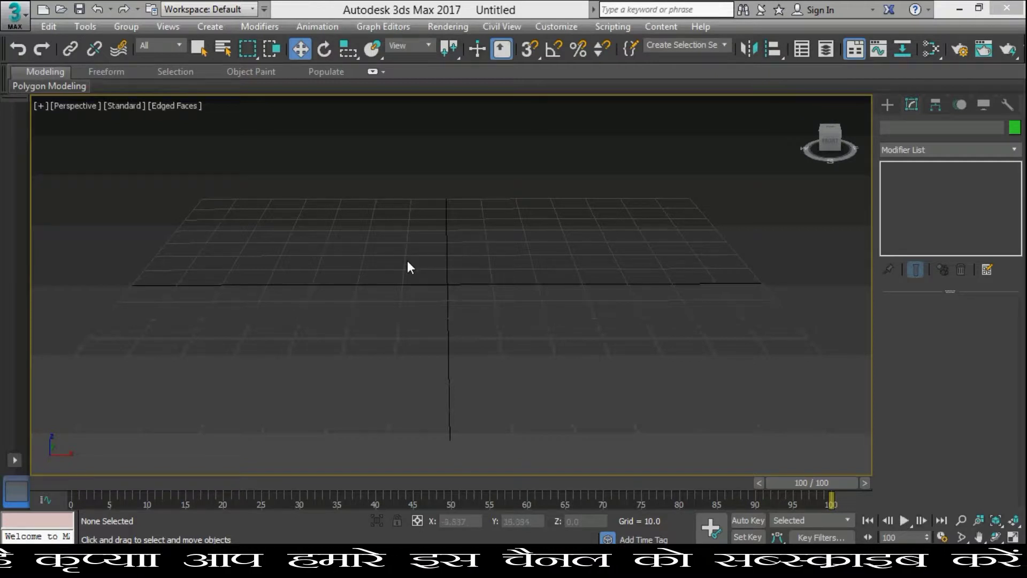
Draw a box about 80.7 × 81.8 × 27.9 on the grid with its length segments set to 1.
left_click(883, 104)
left_click(919, 196)
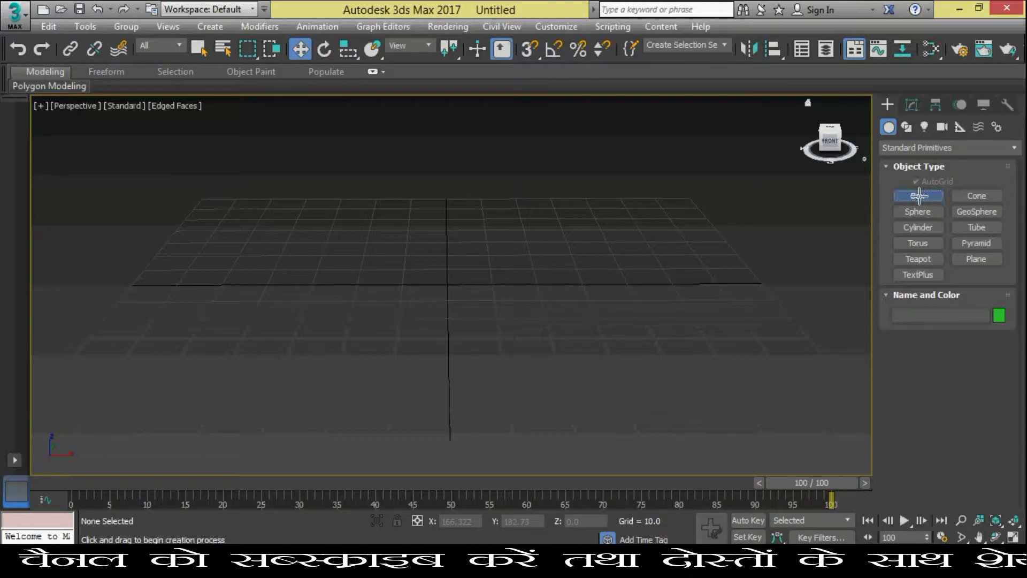
left_click_drag(272, 247, 676, 394)
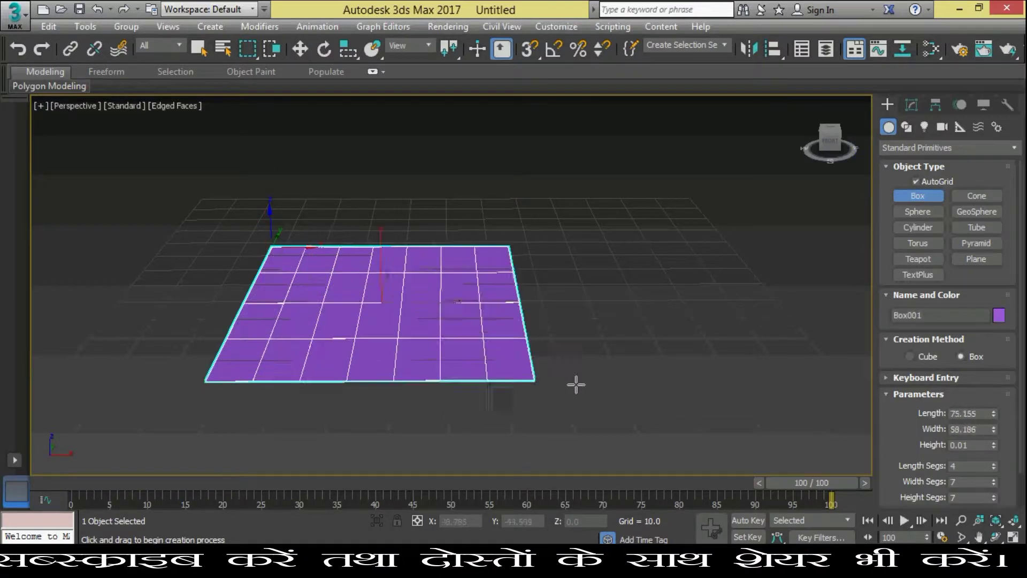
left_click(631, 276)
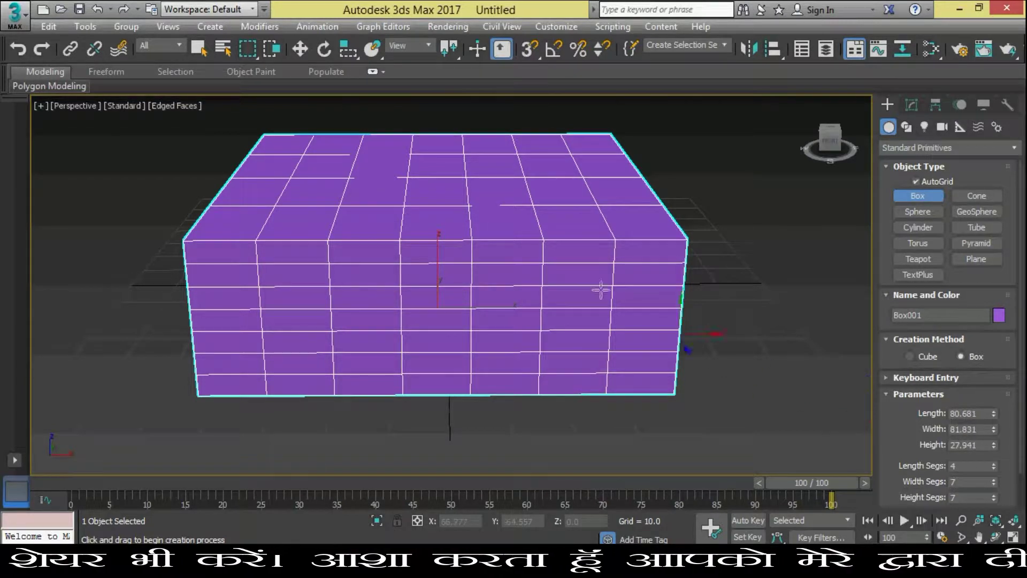
double_click(958, 466)
left_click_drag(994, 468, 995, 514)
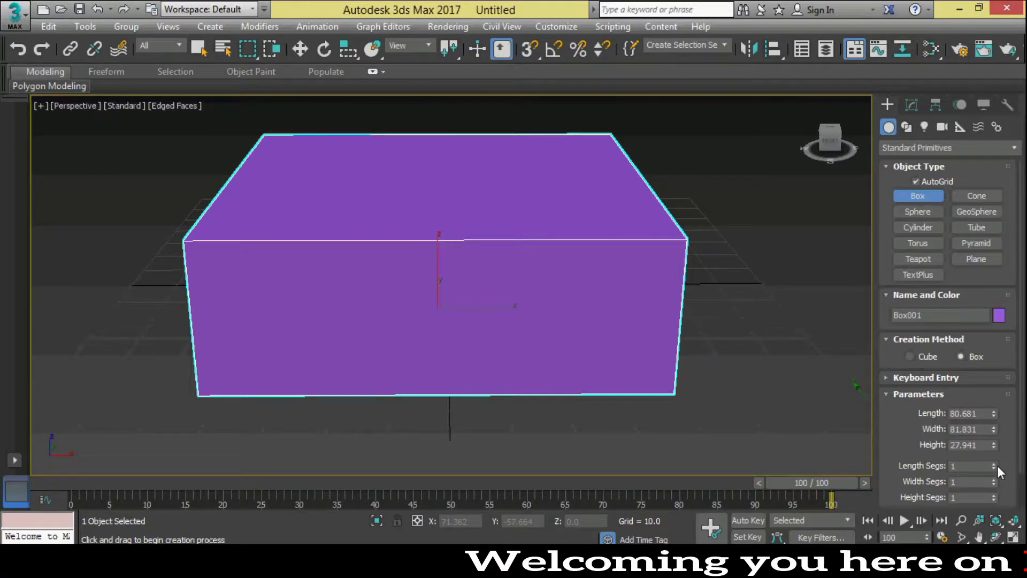
Give the box 7 length, 13 width and 8 height segments.
left_click_drag(993, 466, 991, 465)
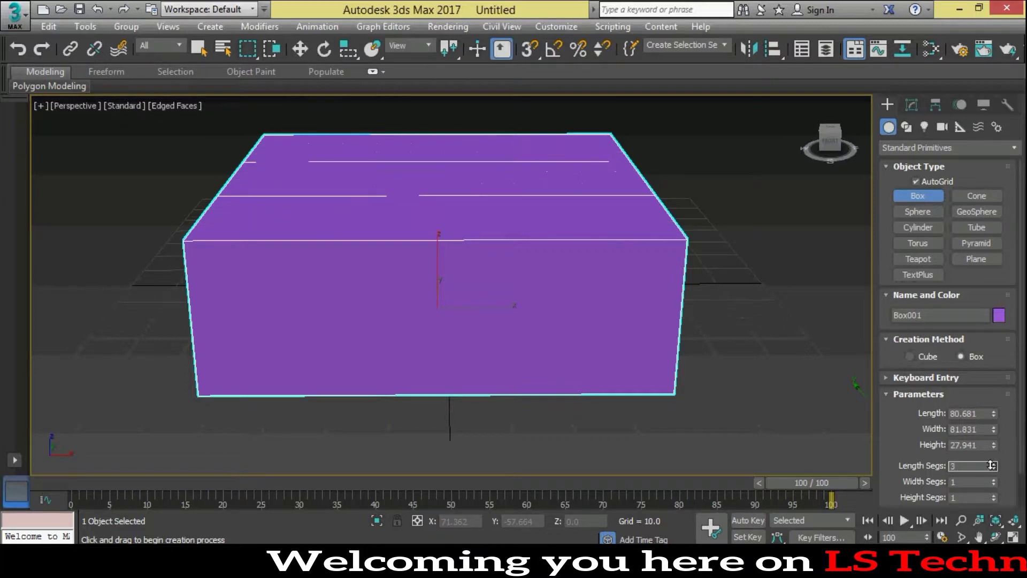
left_click(992, 464)
left_click_drag(992, 465, 992, 459)
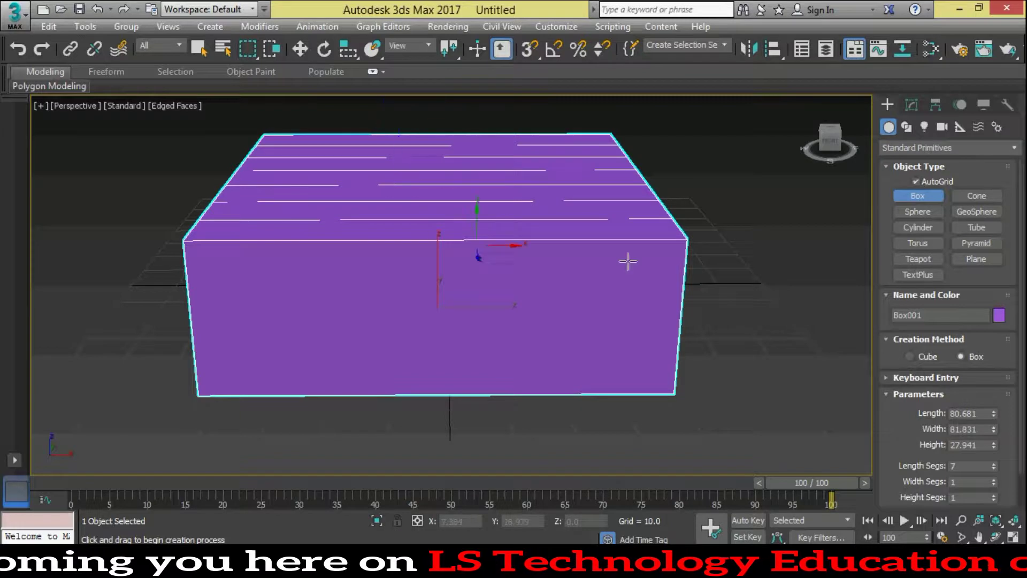
mouse_move(993, 480)
left_mouse_down()
mouse_move(997, 469)
mouse_move(991, 492)
left_mouse_up()
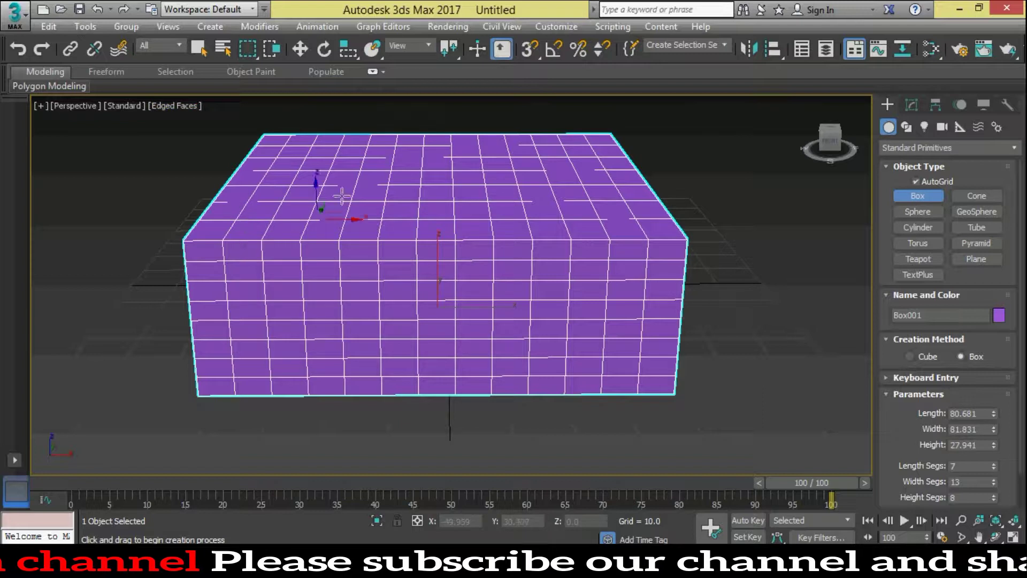
Toggle Edged Faces with F4 until the segment wire grid shows on the box.
key("F4")
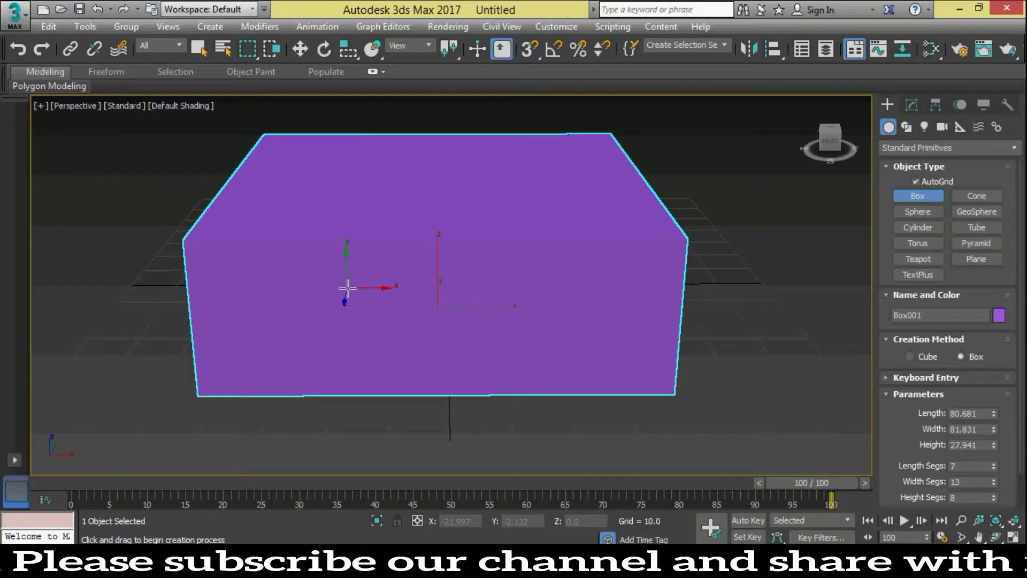
key("F4")
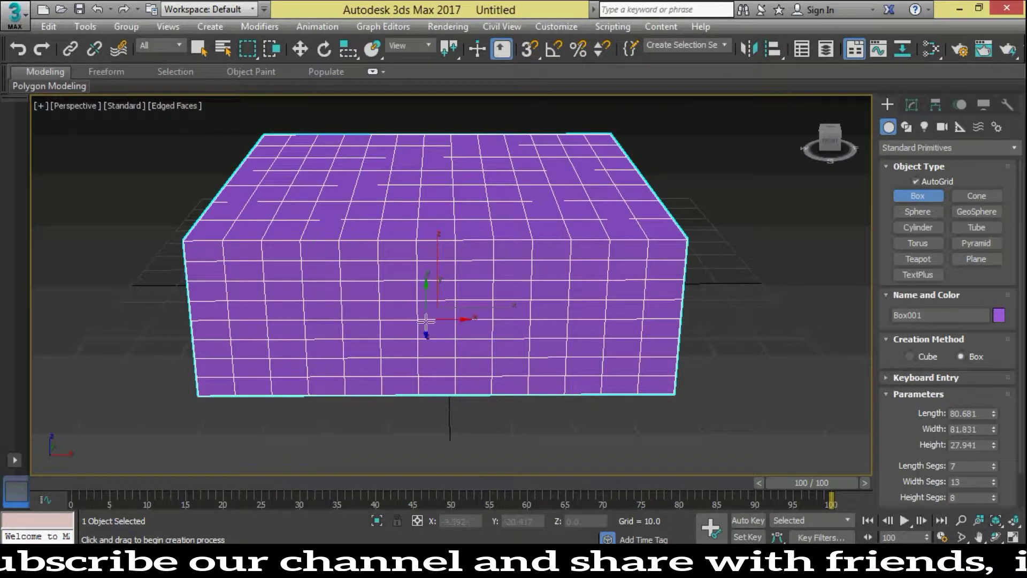
key("F4")
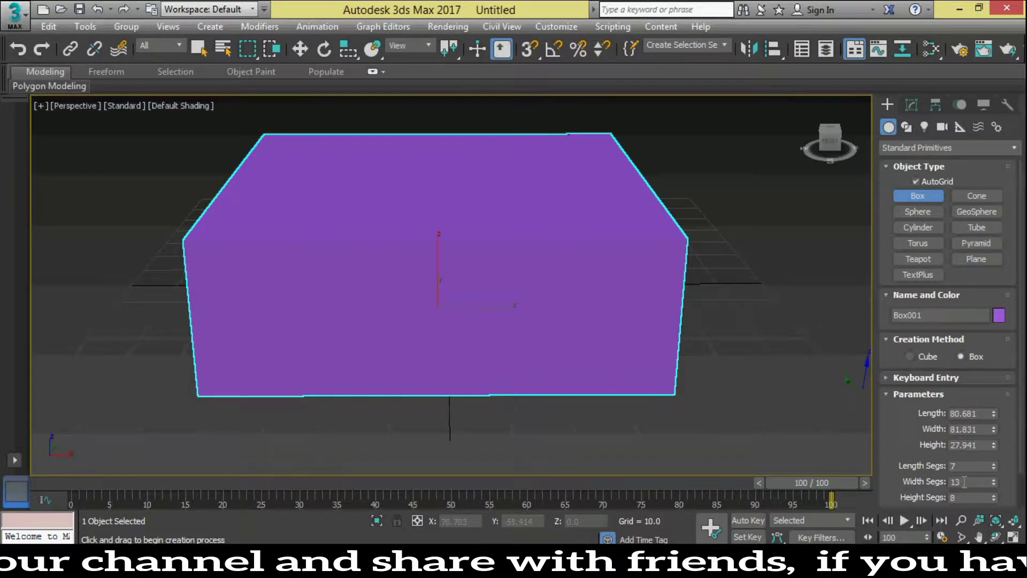
key("F4")
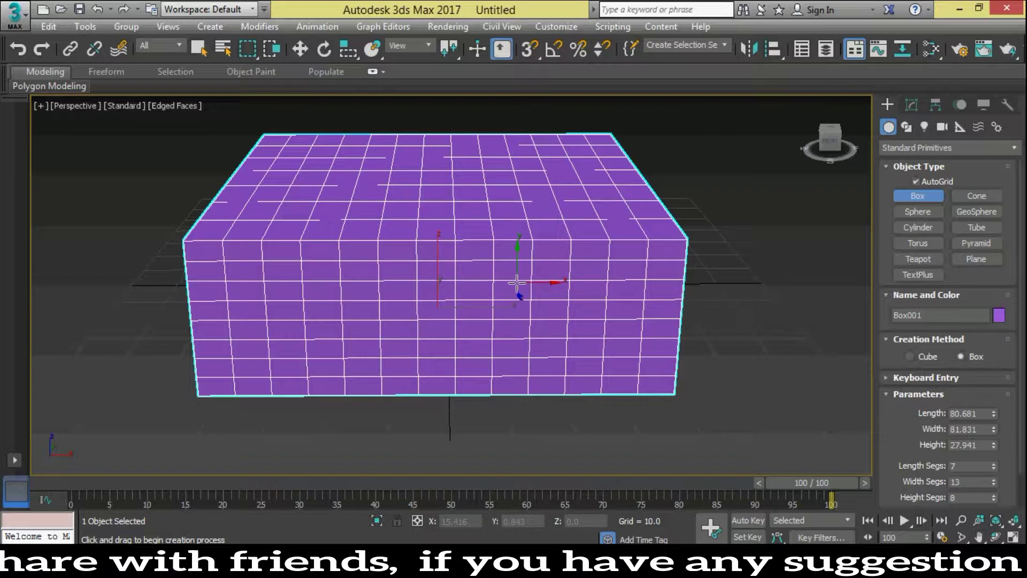
Exit box creation, then orbit and zoom to a raised front-left view of the box's gridded top.
key("w")
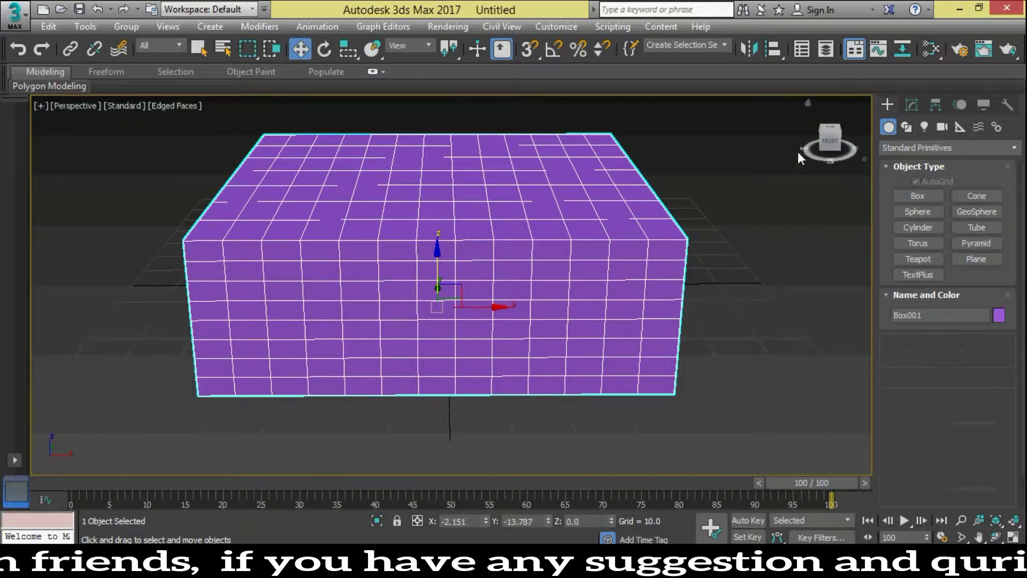
left_click_drag(805, 151, 834, 172)
middle_click_drag(390, 195, 389, 195, "alt")
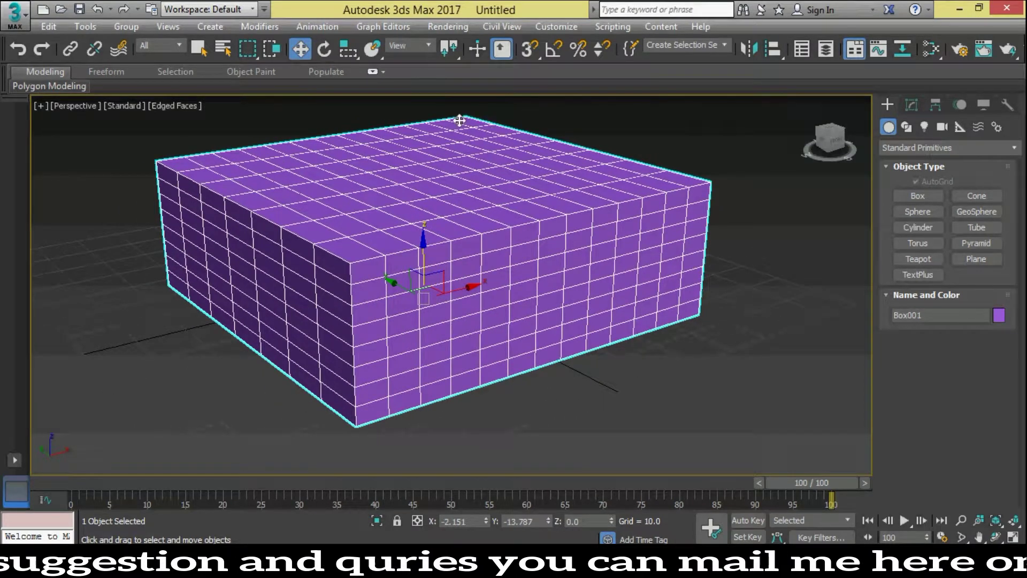
scroll(494, 107, "down", 2)
scroll(484, 108, "up", 3)
scroll(481, 106, "up", 3)
scroll(479, 105, "up", 2)
scroll(487, 113, "down", 5)
scroll(496, 118, "up", 2)
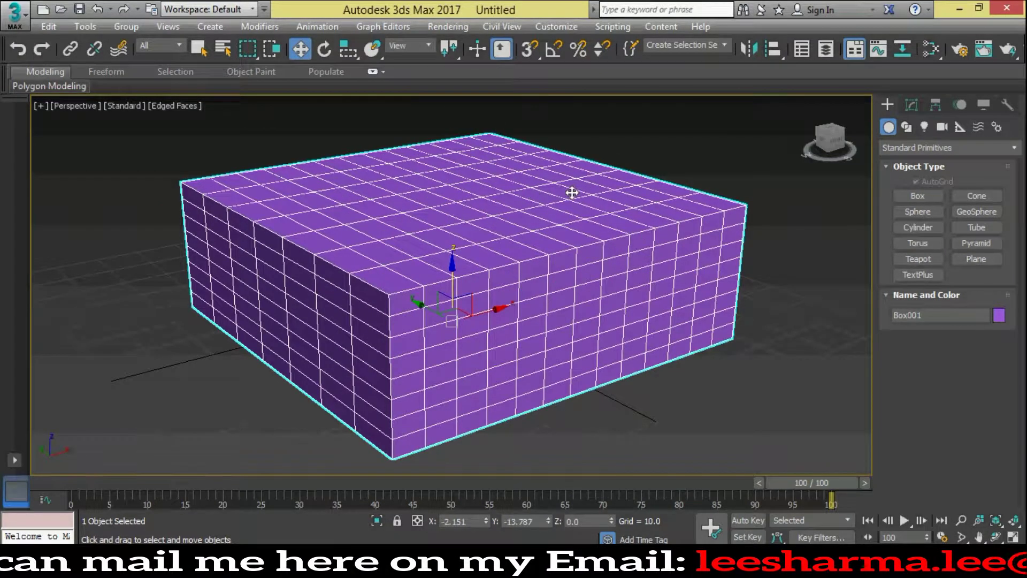
Apply an Edit Poly modifier to Box001 from the Modify panel's modifier list.
left_click(914, 104)
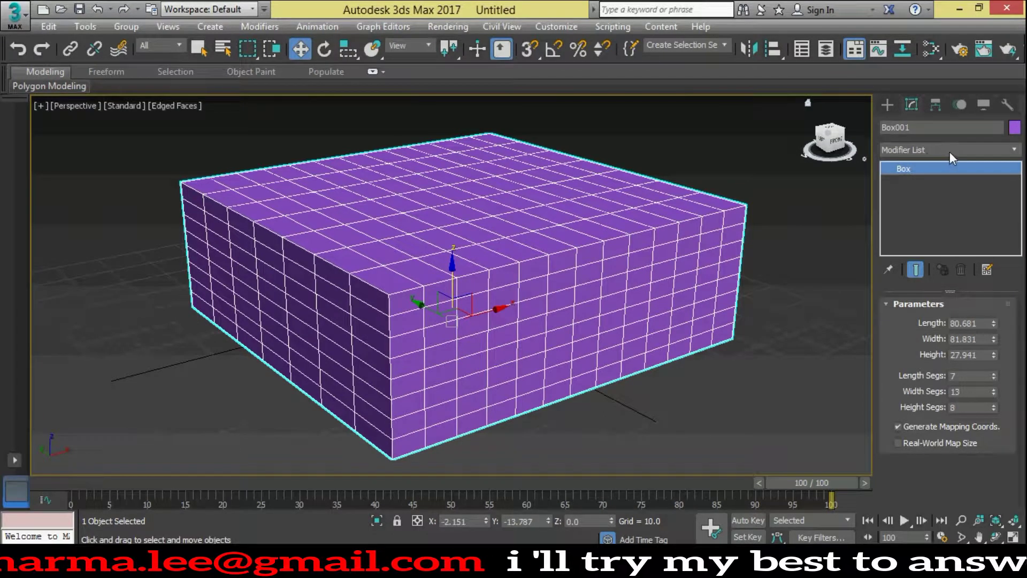
left_click(935, 151)
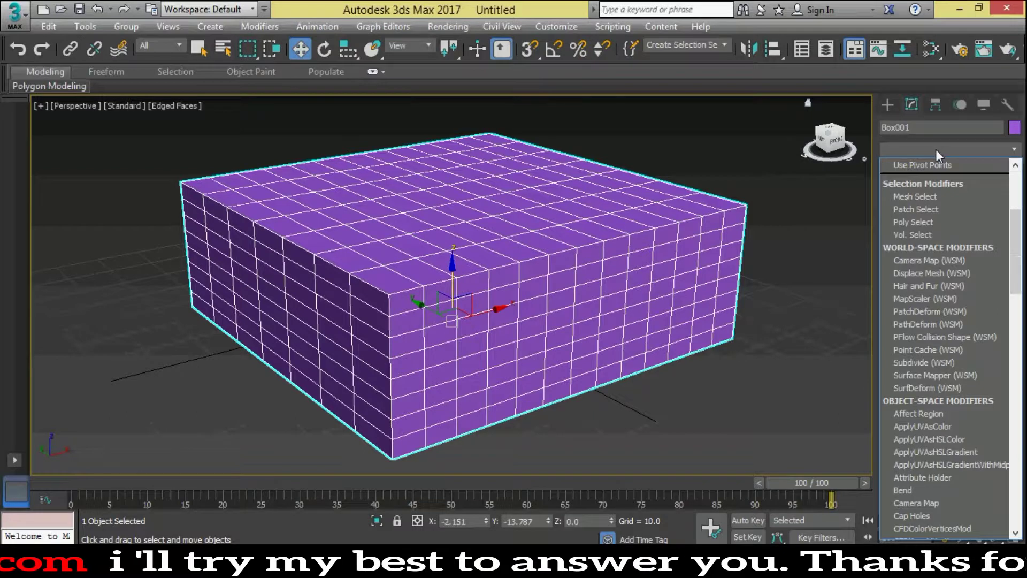
type("esh")
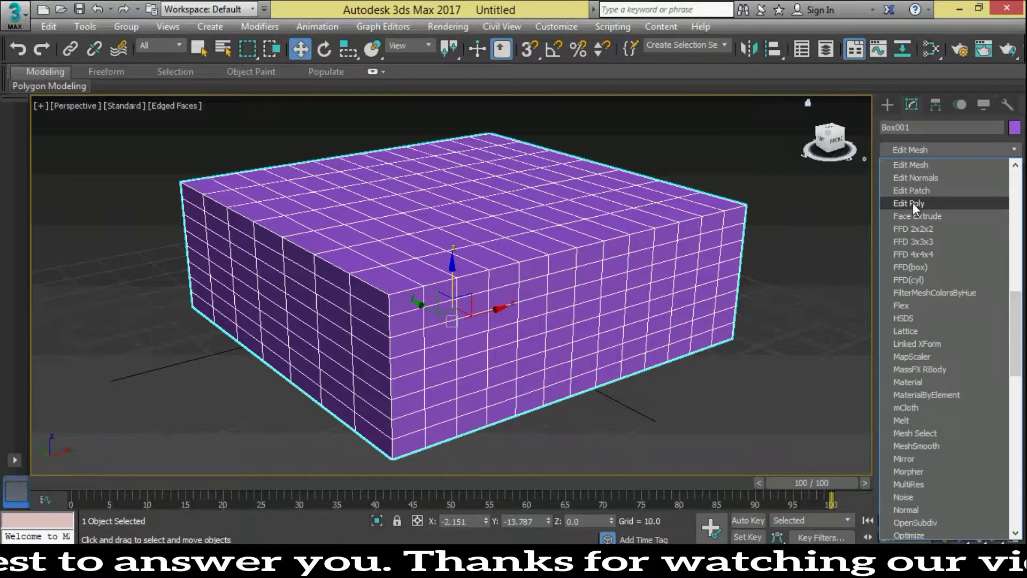
left_click(913, 204)
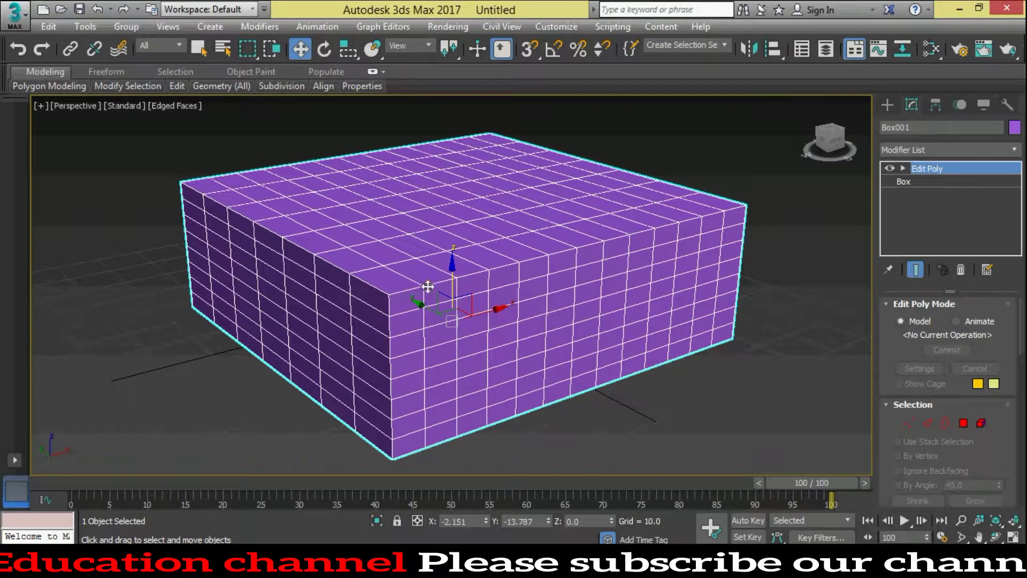
Enter Vertex level and trial-move top corner vertices upward and sideways.
left_click(909, 422)
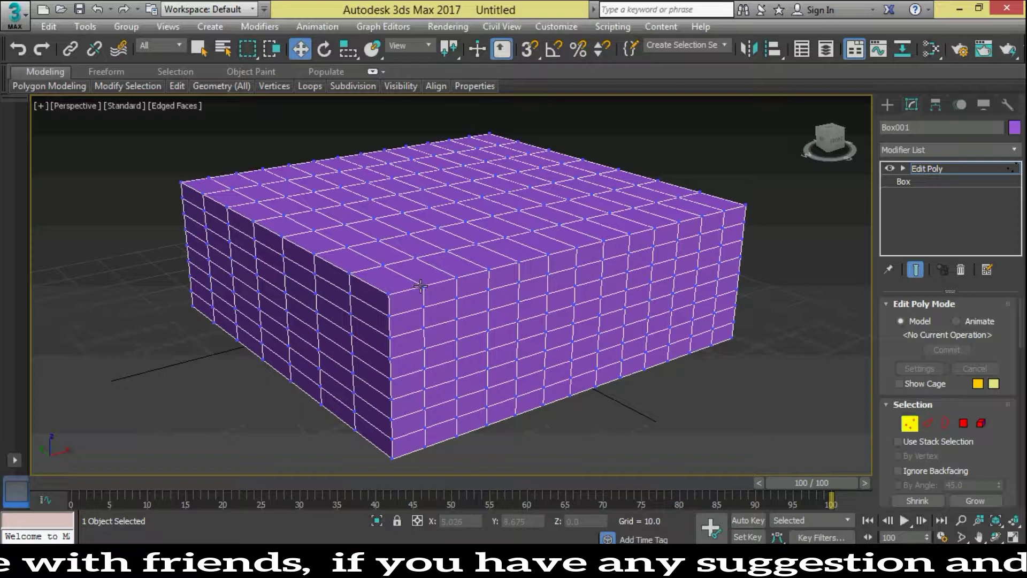
mouse_move(423, 286)
left_mouse_down()
mouse_move(463, 252)
mouse_move(482, 303)
mouse_move(449, 247)
mouse_move(454, 210)
mouse_move(454, 277)
mouse_move(439, 313)
left_mouse_up()
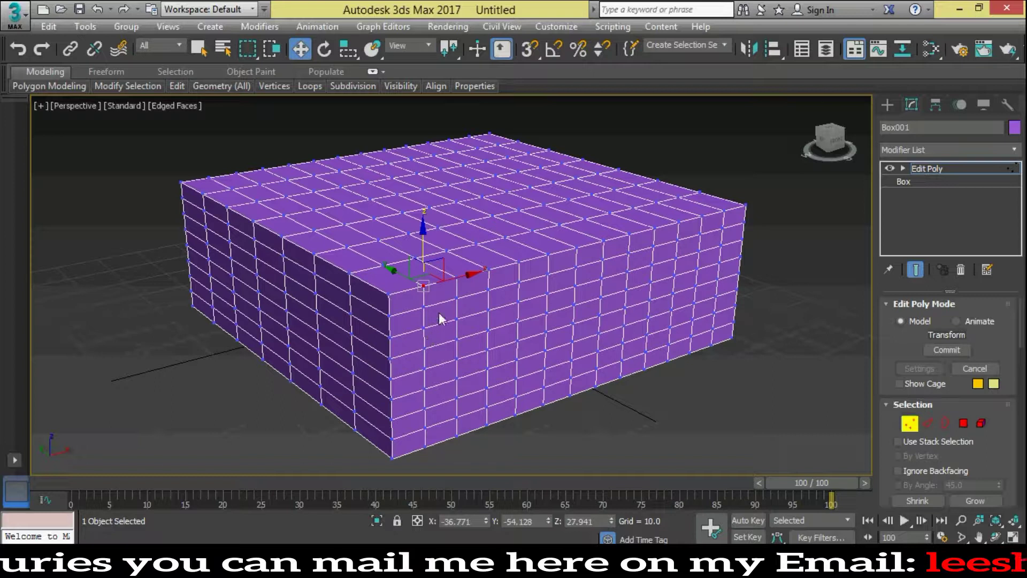
left_click(389, 293)
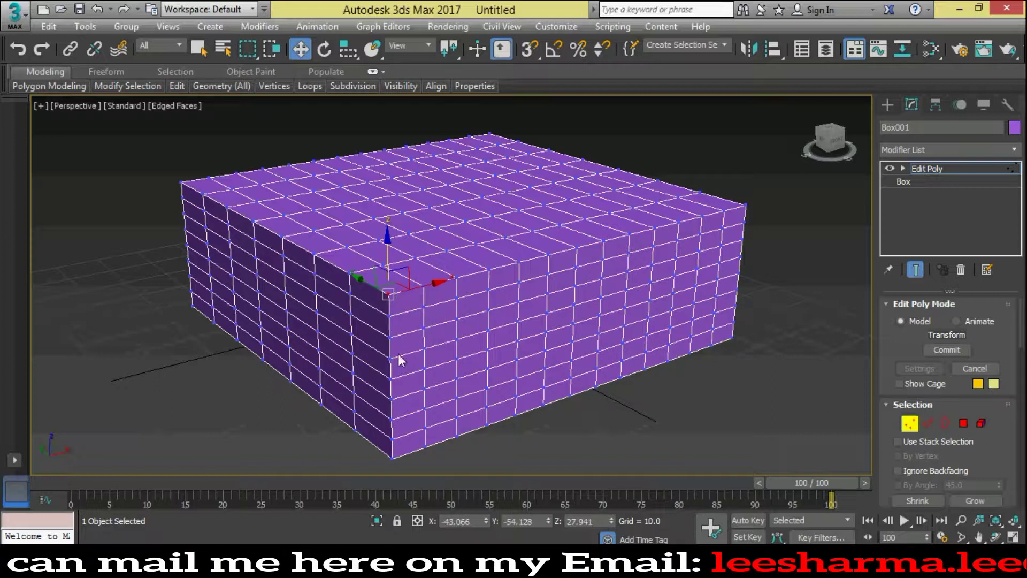
mouse_move(423, 288)
left_mouse_down()
mouse_move(495, 270)
mouse_move(466, 276)
mouse_move(482, 272)
mouse_move(452, 247)
mouse_move(349, 274)
left_mouse_up()
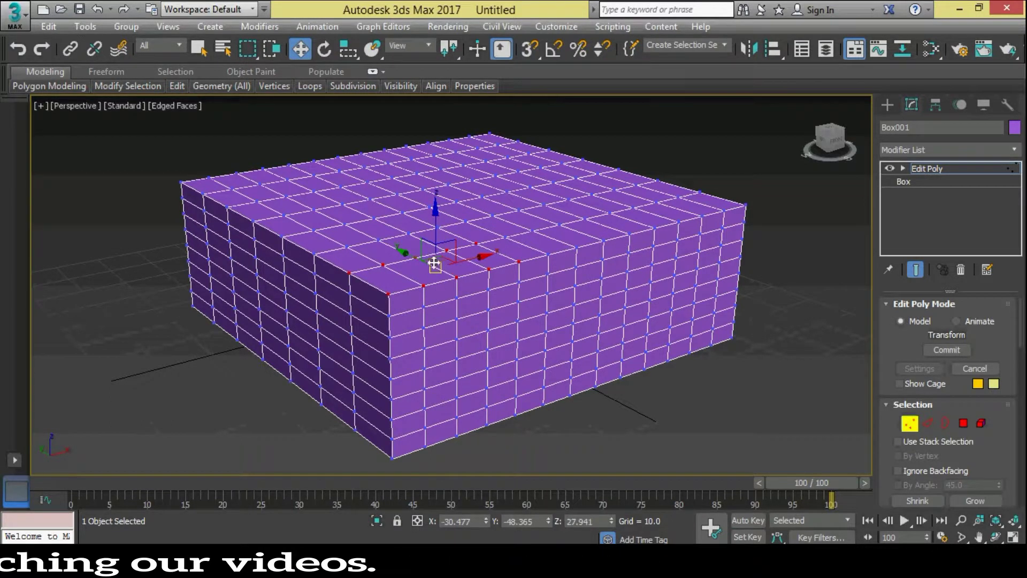
Move top-edge vertices, undo, raise them into a ridge, then flatten and deselect them.
mouse_move(437, 266)
left_mouse_down()
mouse_move(319, 303)
mouse_move(341, 277)
mouse_move(386, 362)
mouse_move(580, 298)
mouse_move(411, 214)
mouse_move(414, 233)
left_mouse_up()
key("ctrl+z")
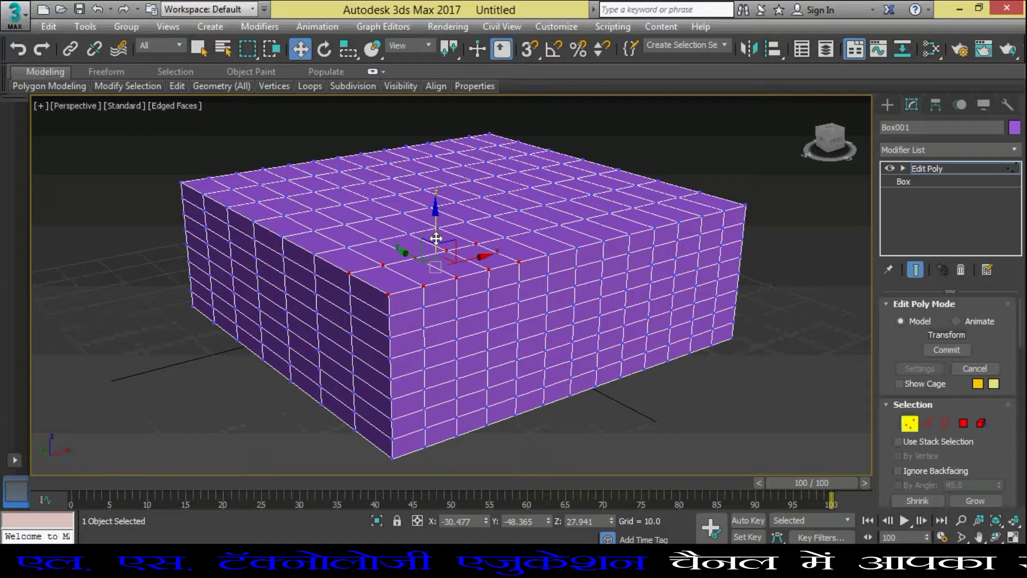
mouse_move(435, 216)
left_mouse_down()
mouse_move(432, 149)
mouse_move(442, 275)
mouse_move(442, 252)
mouse_move(454, 270)
mouse_move(455, 164)
left_mouse_up()
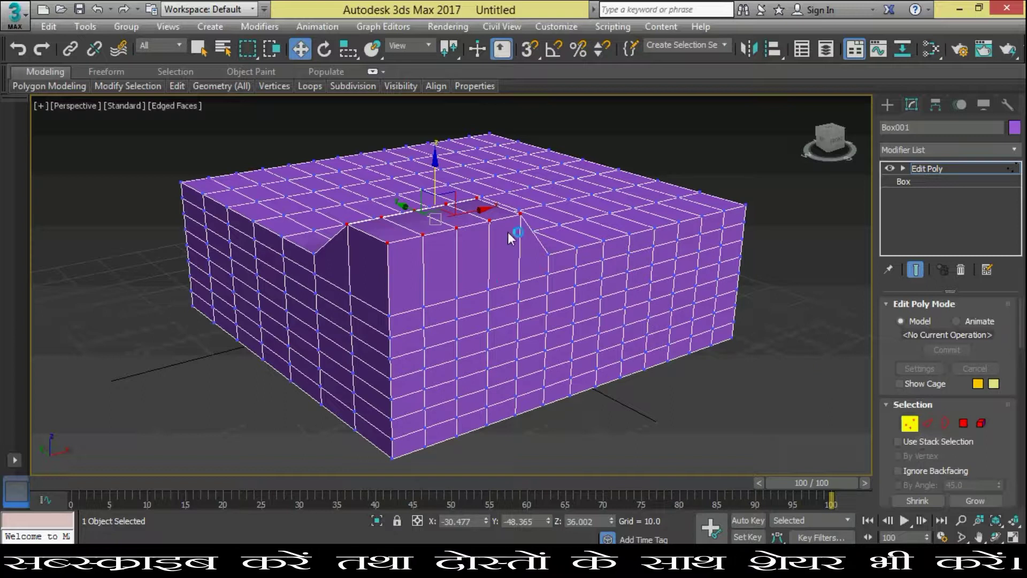
left_click_drag(521, 276, 521, 277)
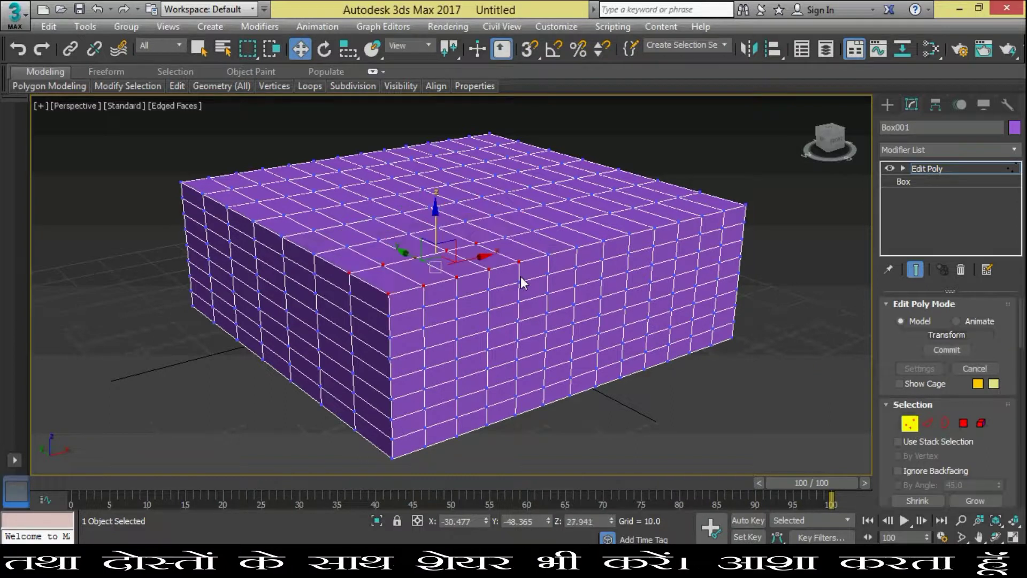
left_click(751, 370)
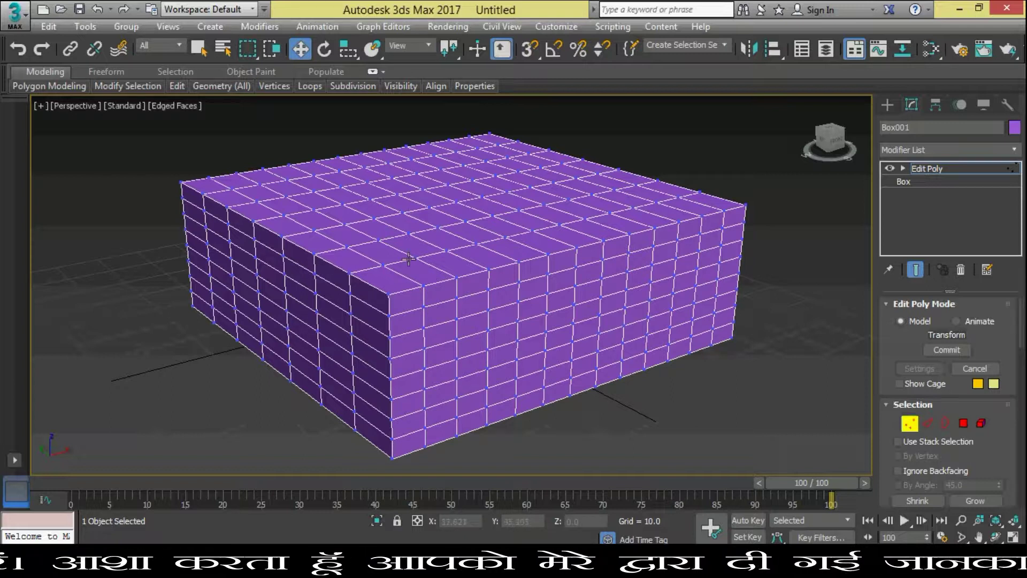
Leave Vertex mode, trial-move top edges along Z in Edge mode, then return to object level.
left_click(917, 431)
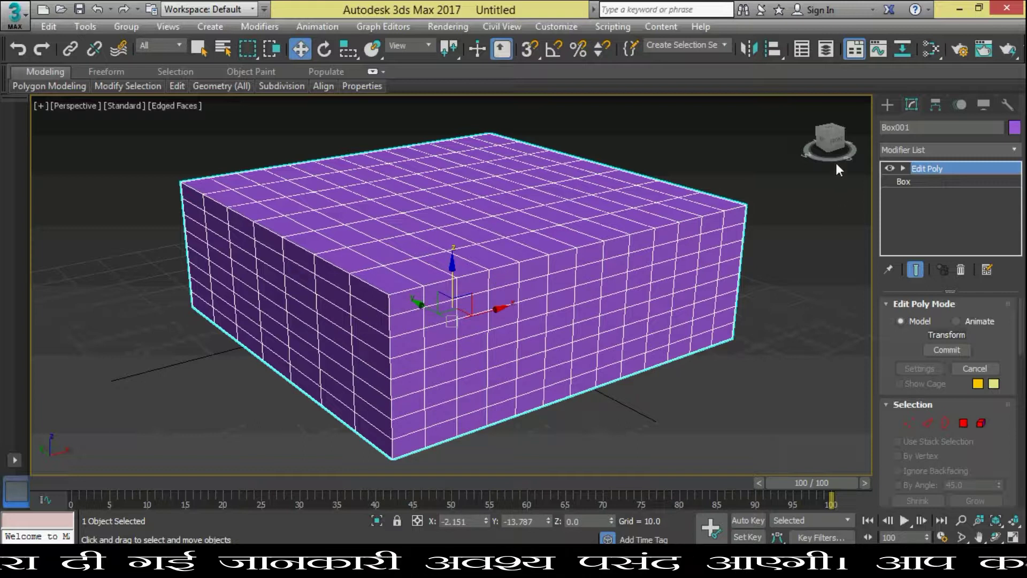
left_click_drag(845, 157, 420, 218)
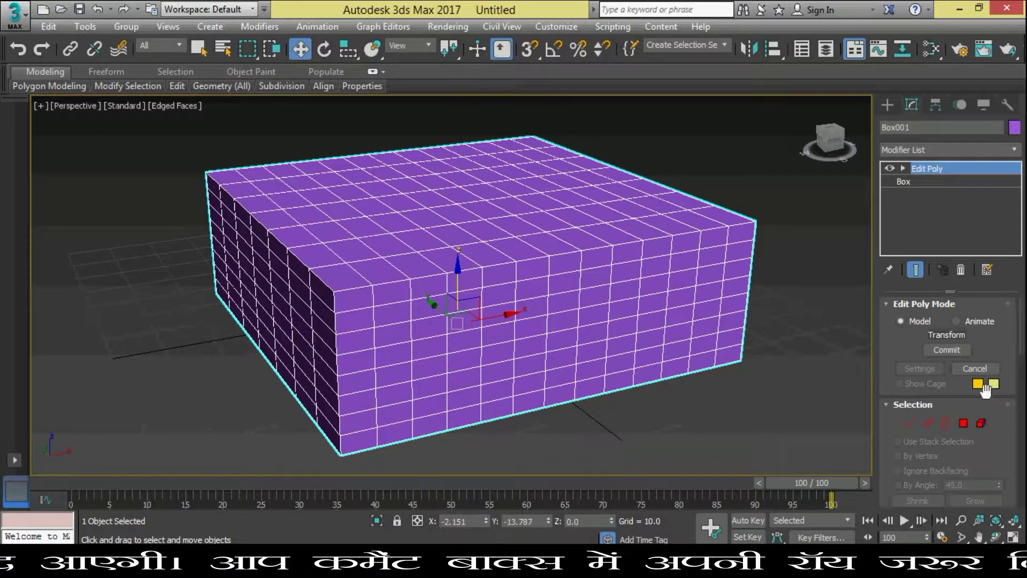
left_click(927, 424)
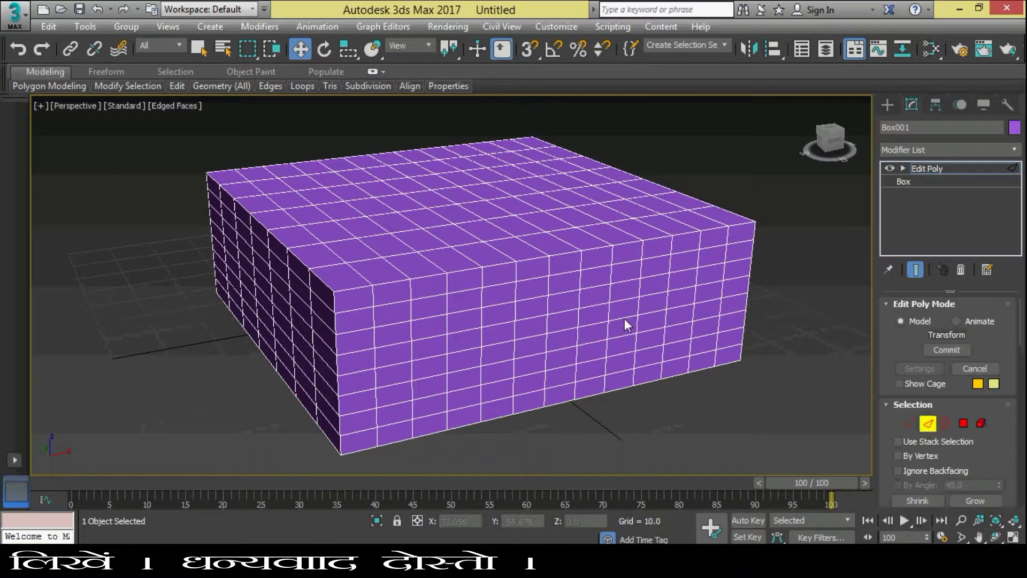
left_click(495, 263)
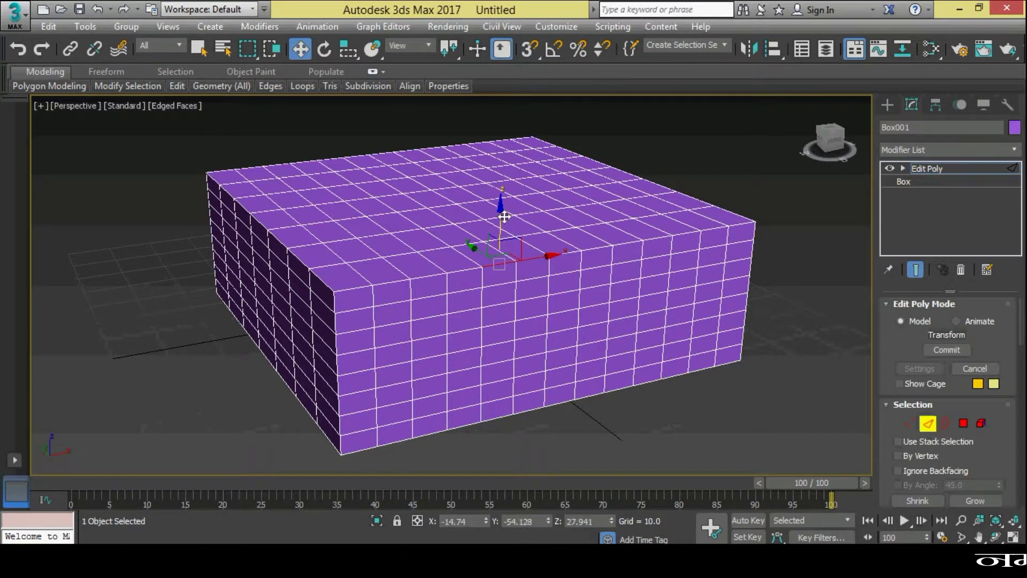
mouse_move(501, 214)
left_mouse_down()
mouse_move(500, 156)
mouse_move(500, 298)
mouse_move(510, 161)
mouse_move(511, 252)
mouse_move(513, 215)
left_mouse_up()
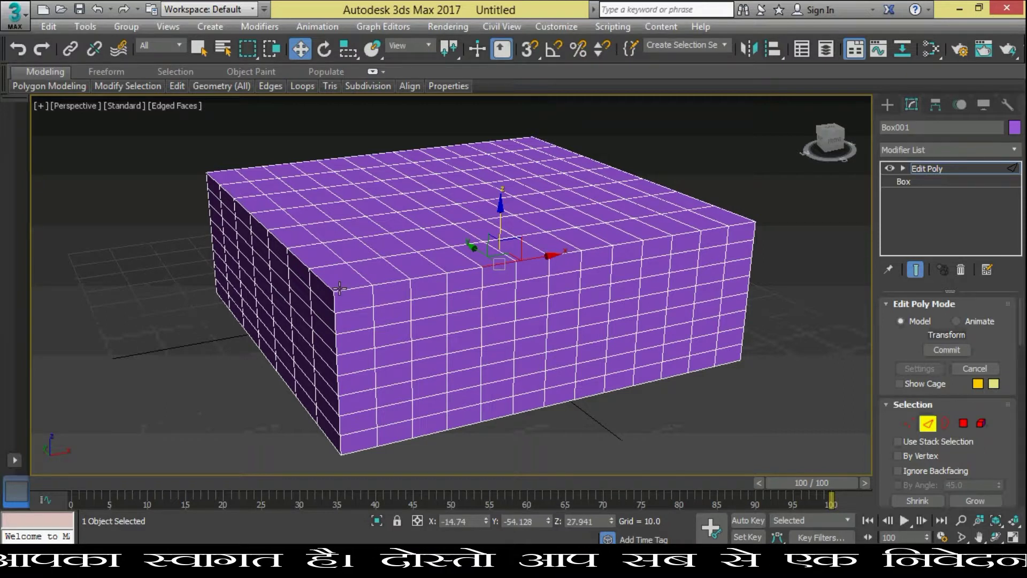
mouse_move(349, 288)
left_mouse_down()
mouse_move(344, 236)
mouse_move(355, 322)
mouse_move(355, 213)
mouse_move(373, 338)
mouse_move(379, 222)
mouse_move(384, 286)
left_mouse_up()
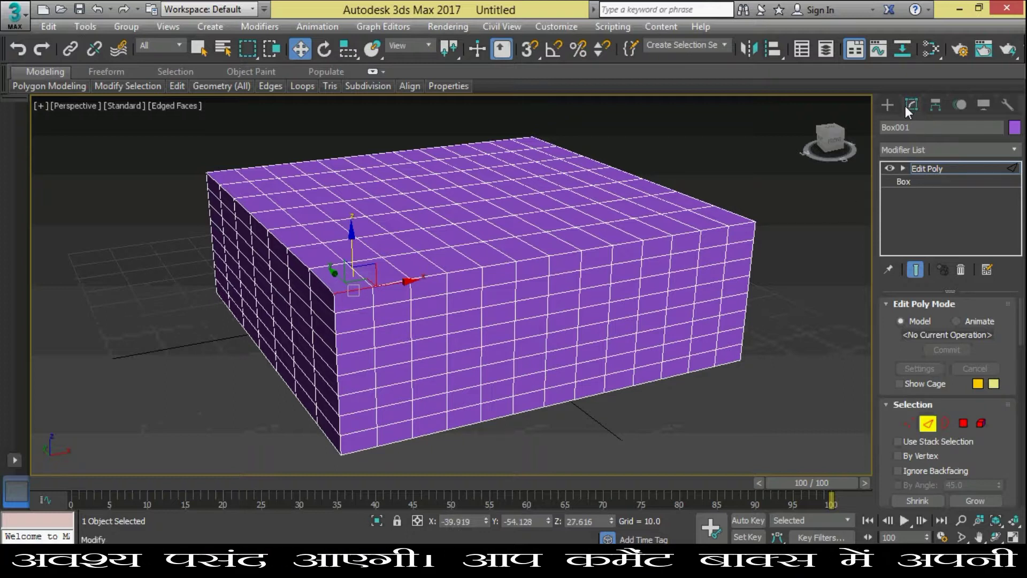
left_click(928, 423)
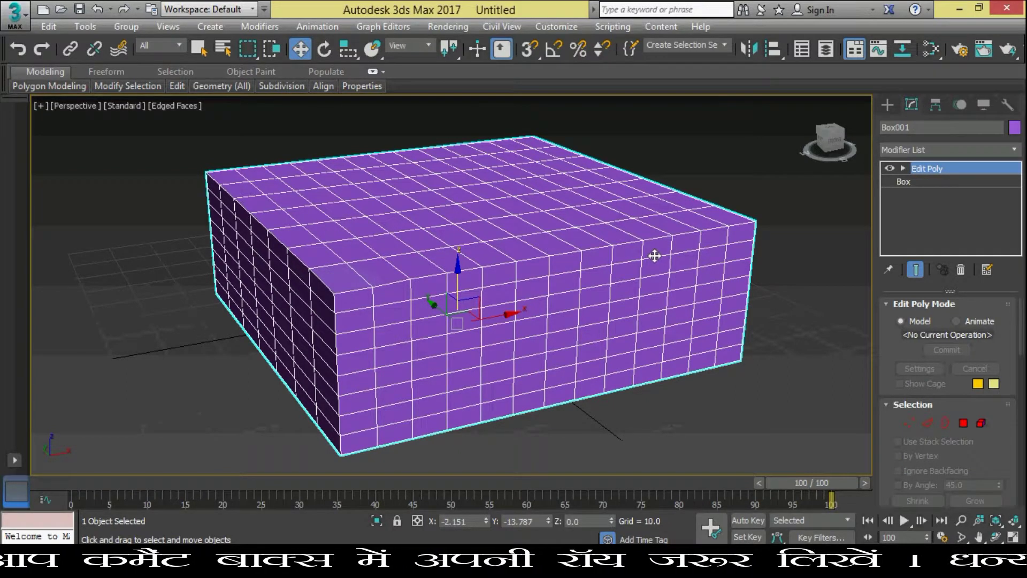
Set Box001's base length, width and height segments to 1 each, then return to Edit Poly.
left_click(888, 105)
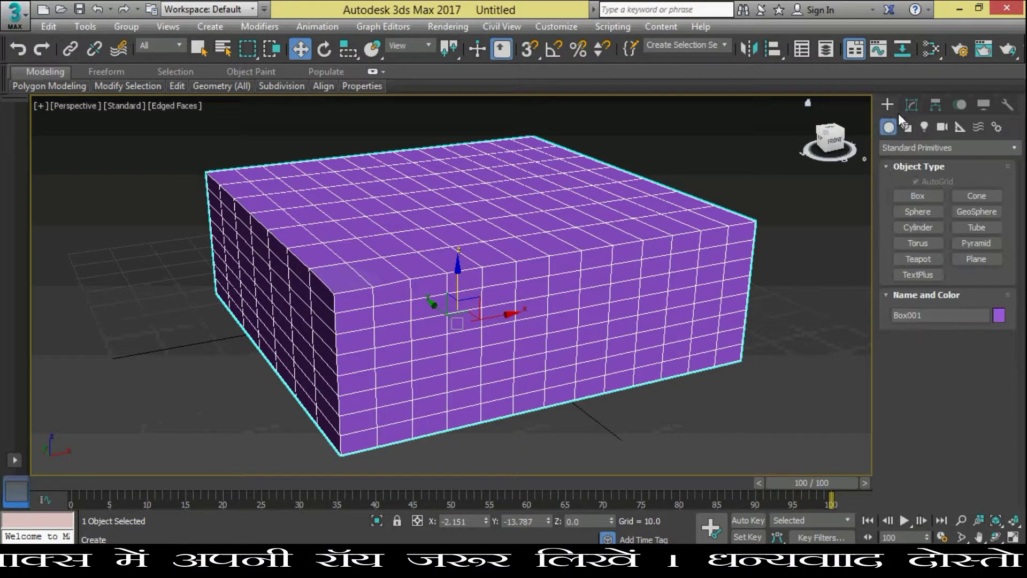
left_click(912, 105)
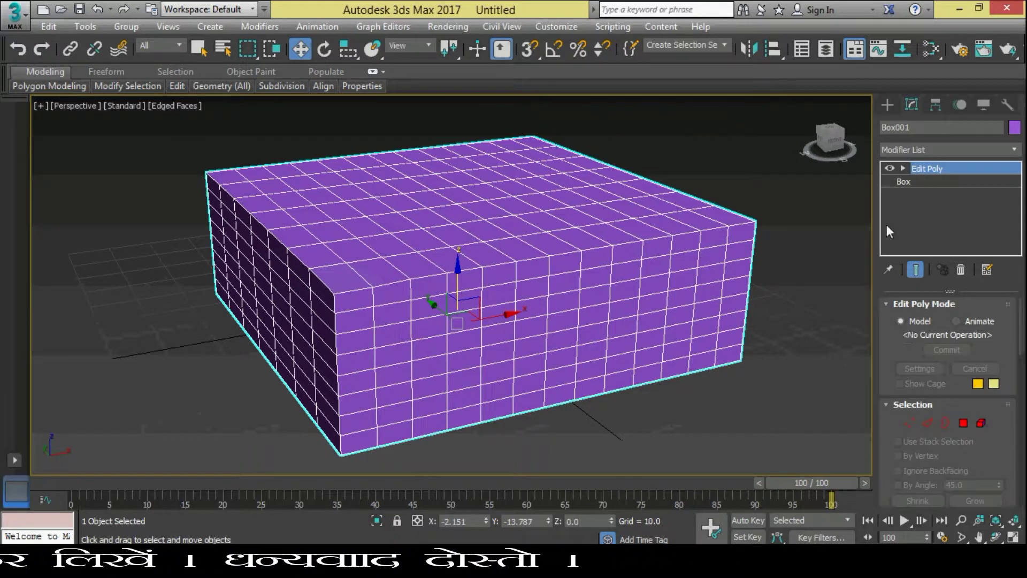
left_click(905, 183)
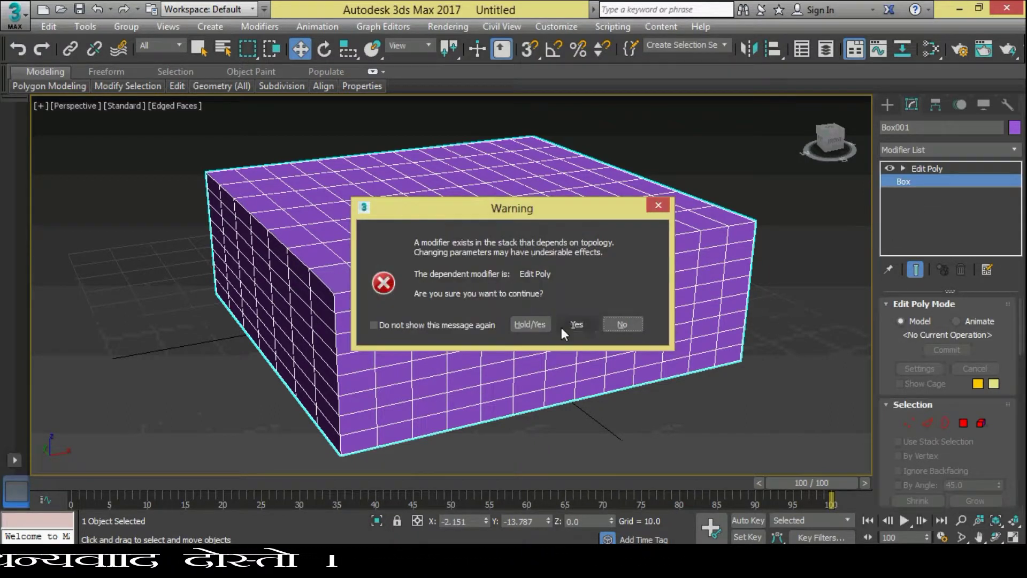
left_click(568, 324)
double_click(960, 391)
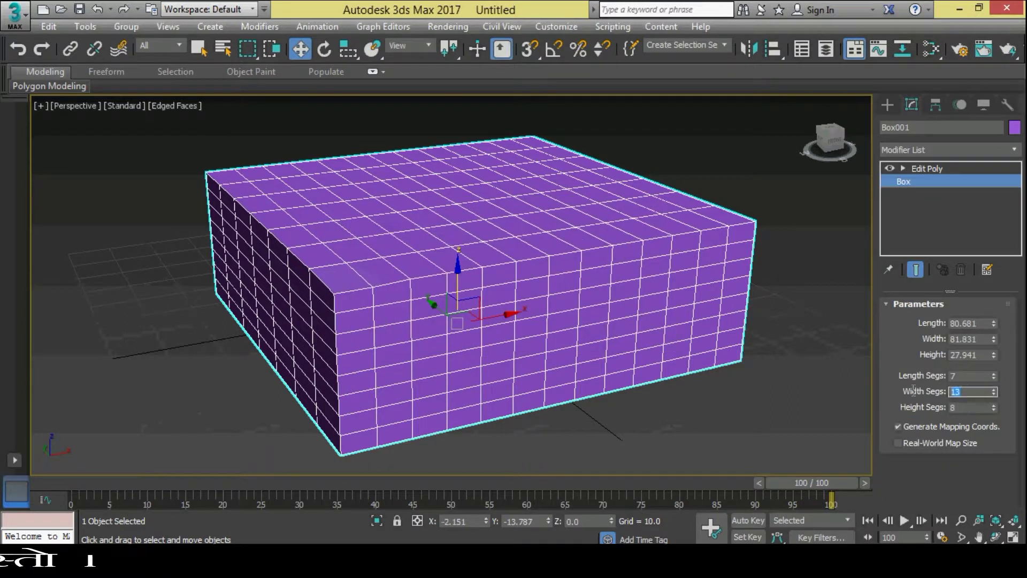
type("1")
key("Tab")
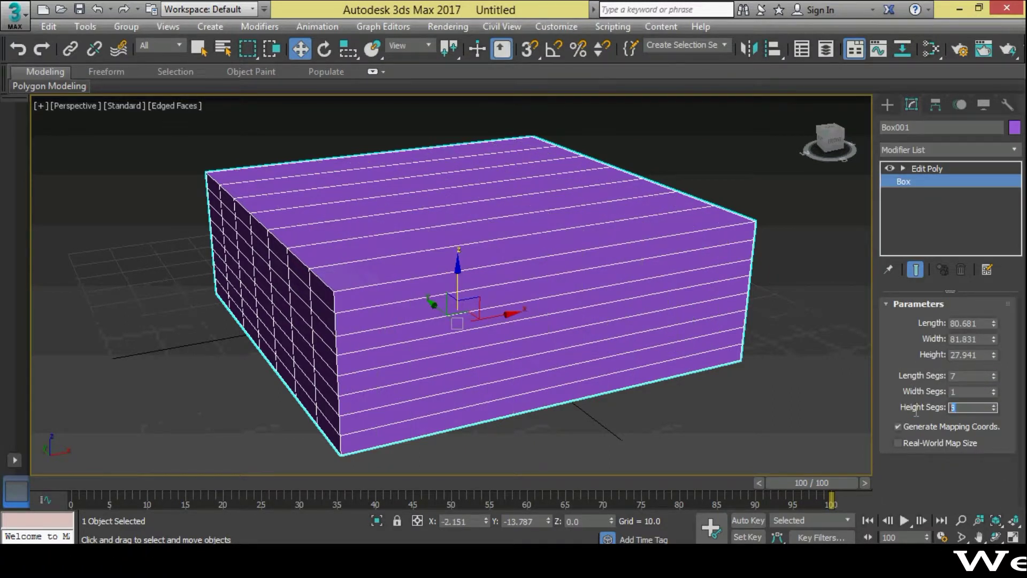
type("1")
double_click(951, 376)
type("1")
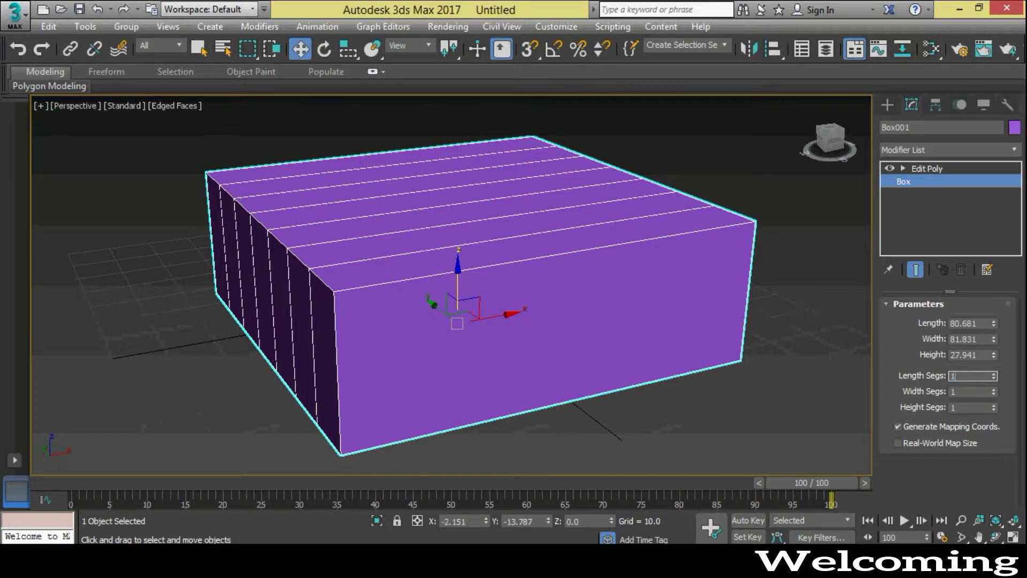
key("Return")
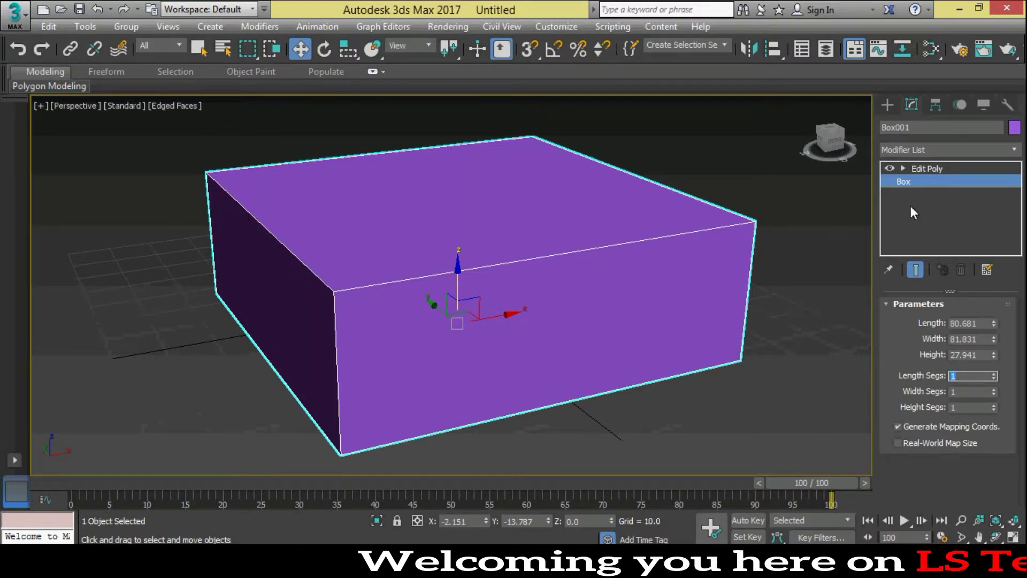
left_click(920, 169)
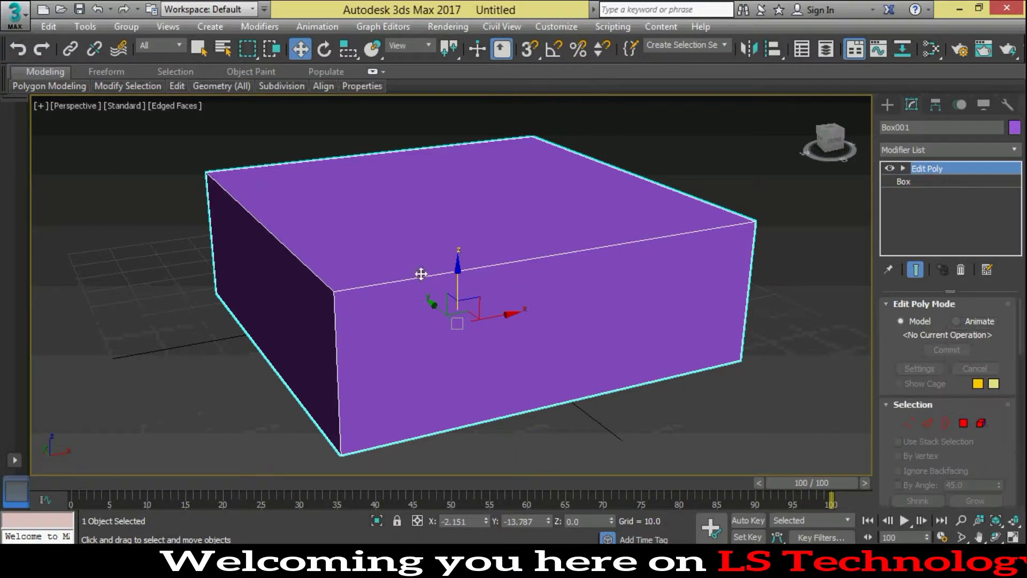
left_click(929, 424)
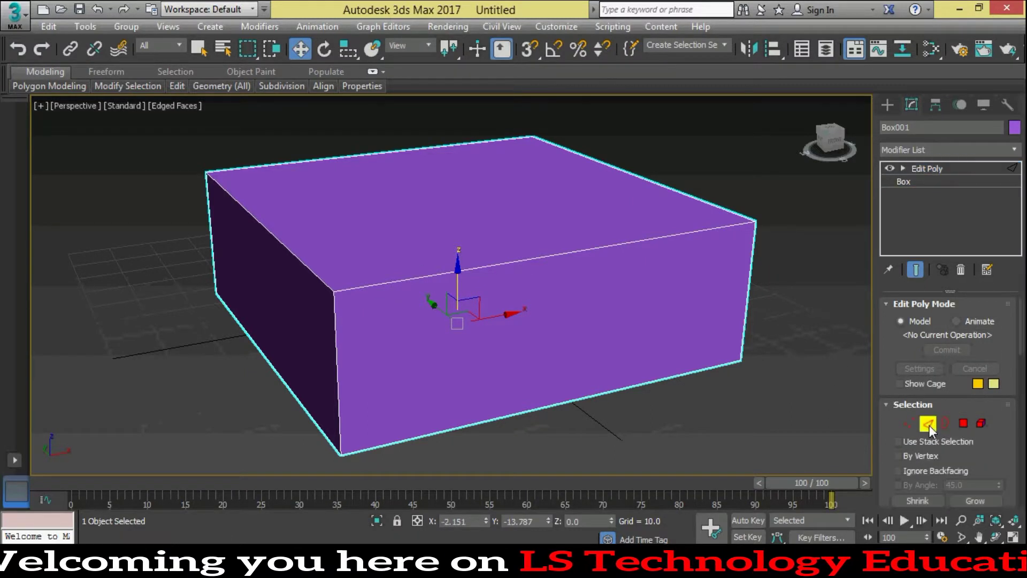
mouse_move(555, 255)
left_mouse_down()
mouse_move(557, 405)
mouse_move(558, 390)
left_mouse_up()
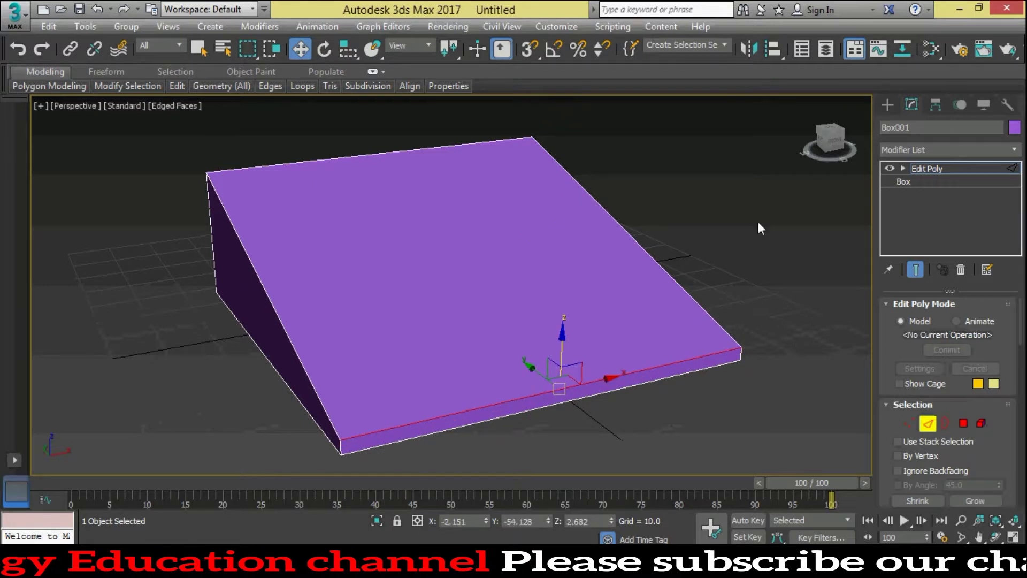
middle_click_drag(457, 261, 458, 260, "alt")
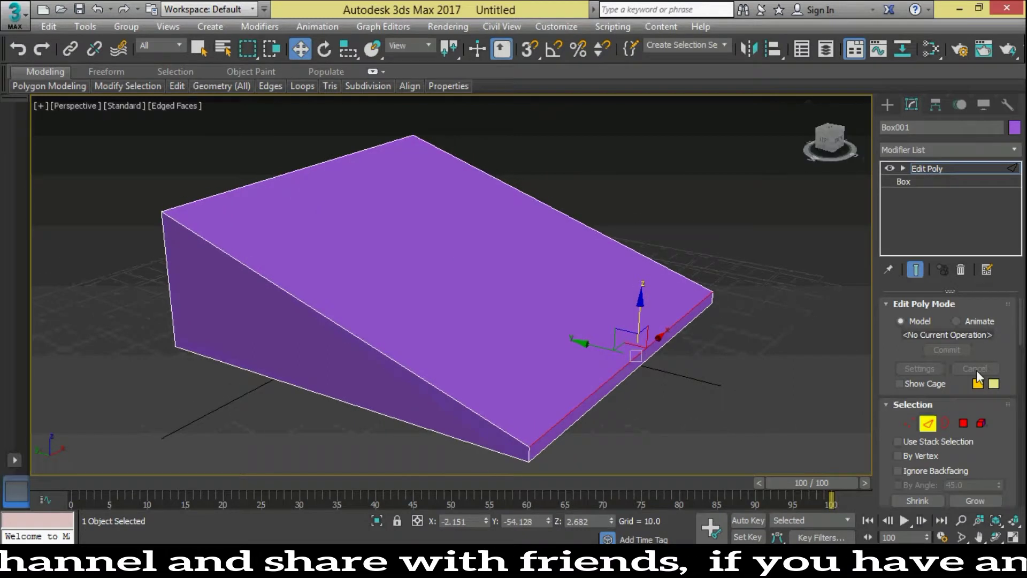
left_click(930, 429)
key("ctrl+z")
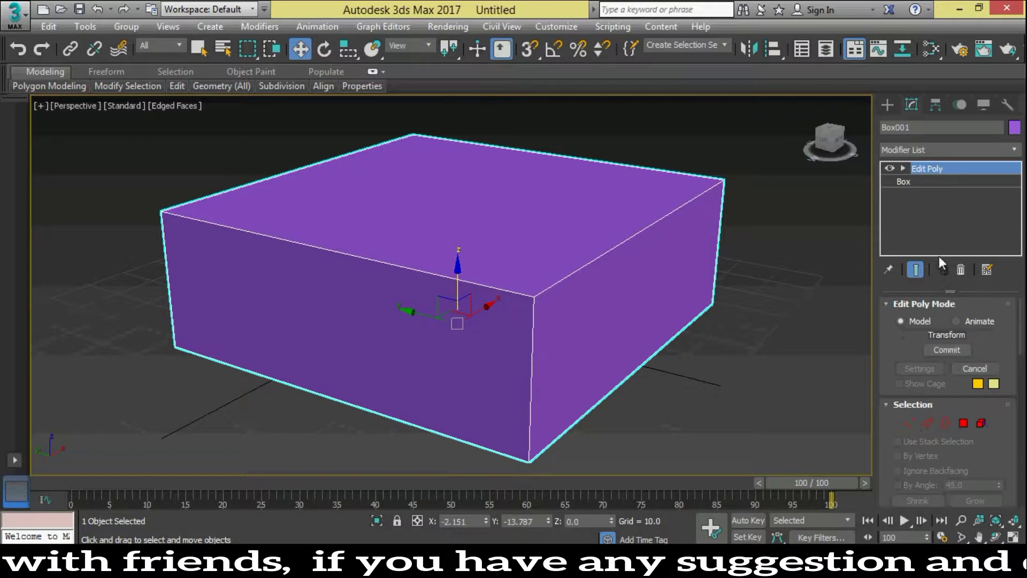
Change the base Box segments to 5 × 5 × 5, then reselect Edit Poly.
left_click(903, 182)
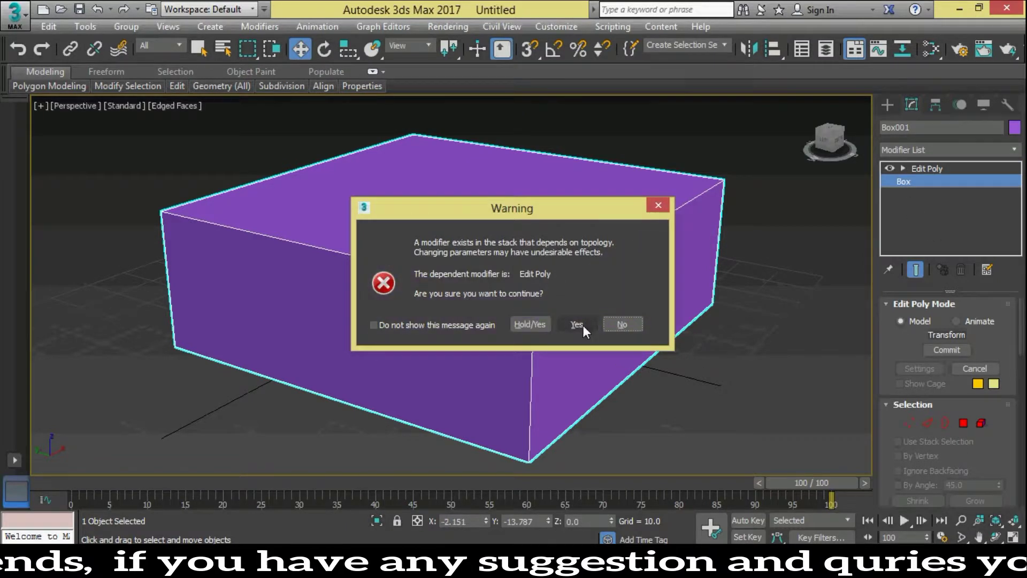
left_click(576, 324)
left_click_drag(993, 406, 994, 393)
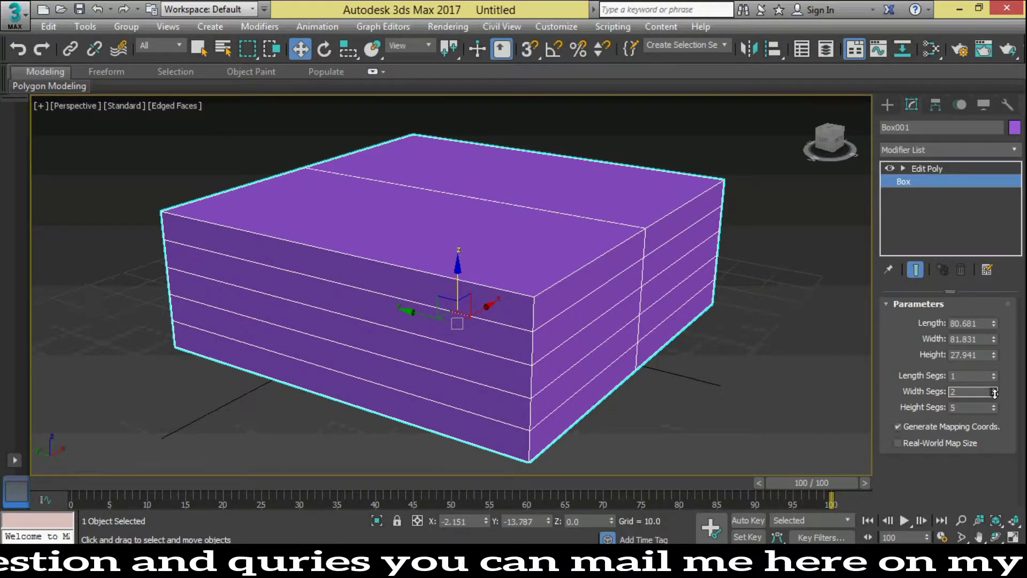
left_click_drag(995, 393, 993, 372)
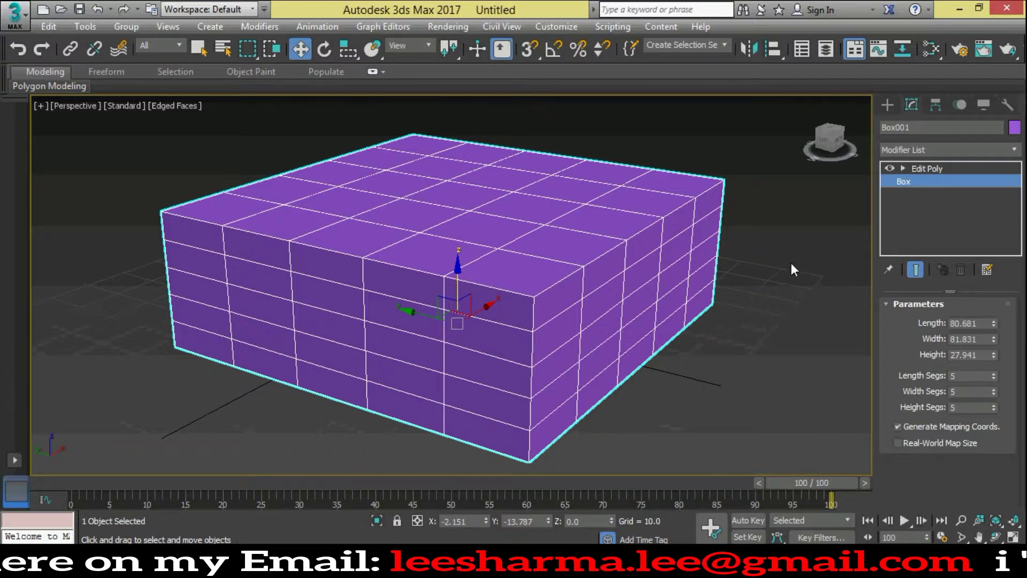
left_click(919, 168)
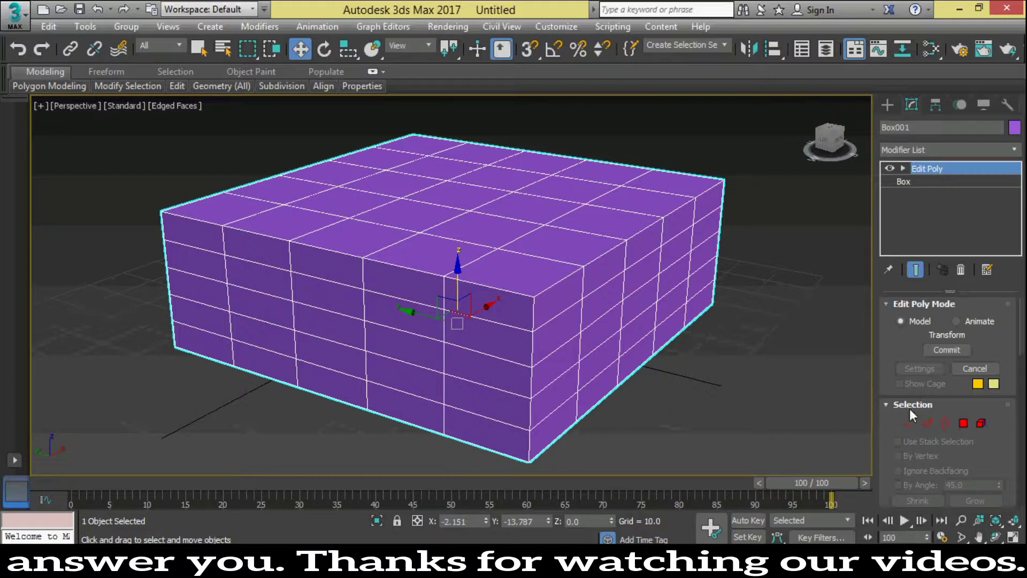
In Polygon mode, select a top polygon and trial-raise it on Z, cancelling so it stays flat.
left_click(964, 424)
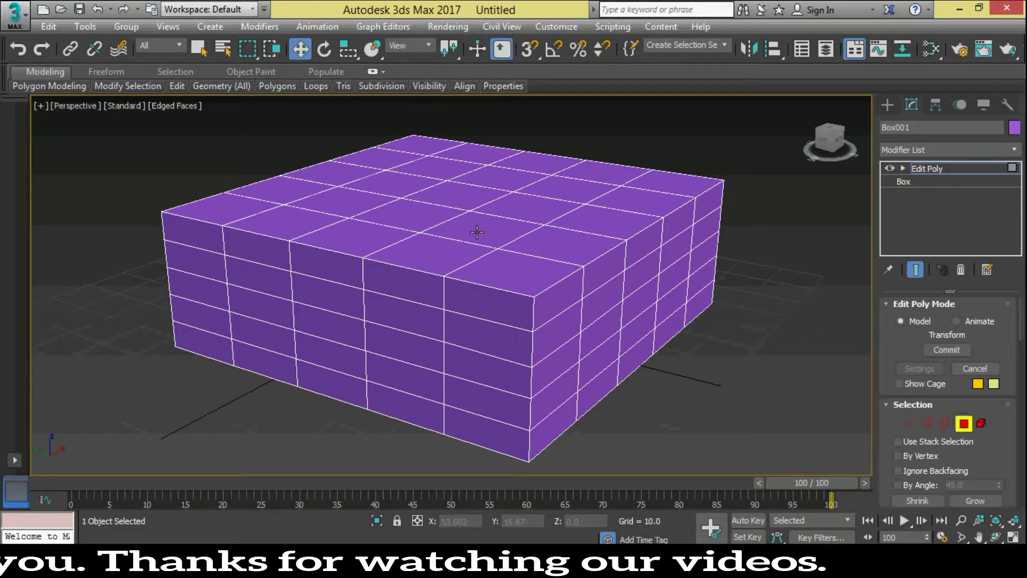
left_click(440, 250)
left_click(486, 233)
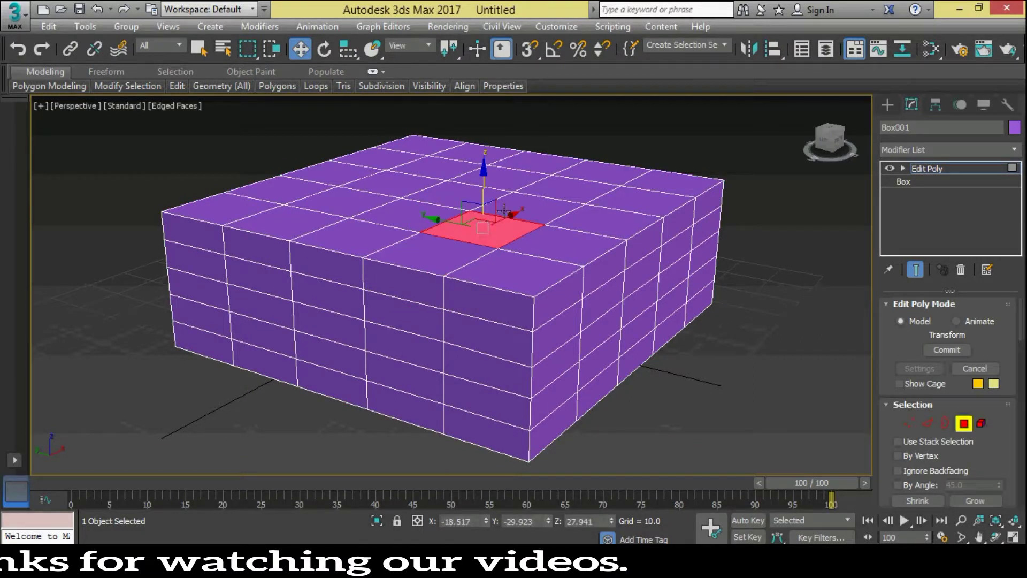
left_click(512, 206)
left_click(551, 187)
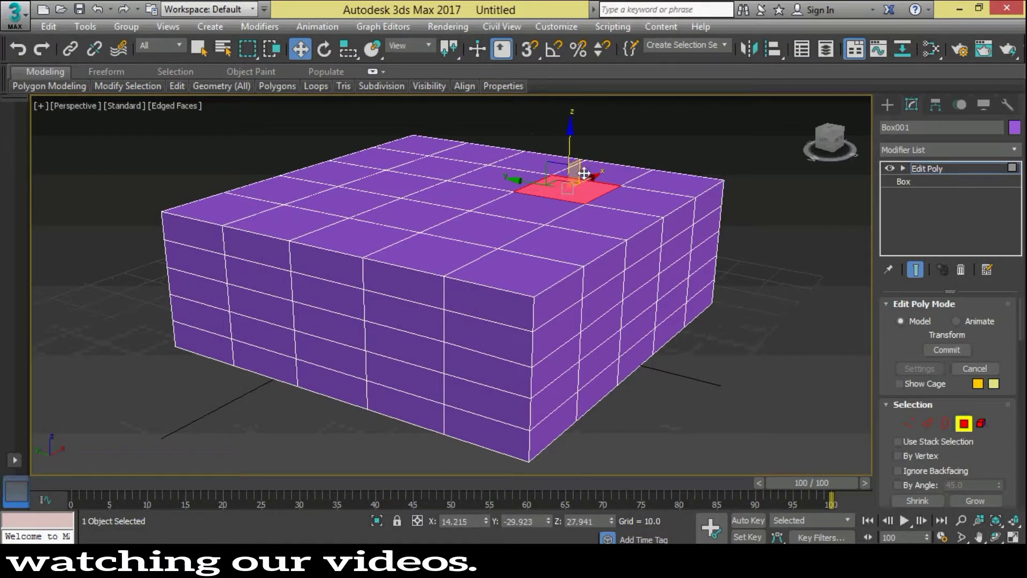
left_click(520, 204)
left_click_drag(528, 179, 528, 97)
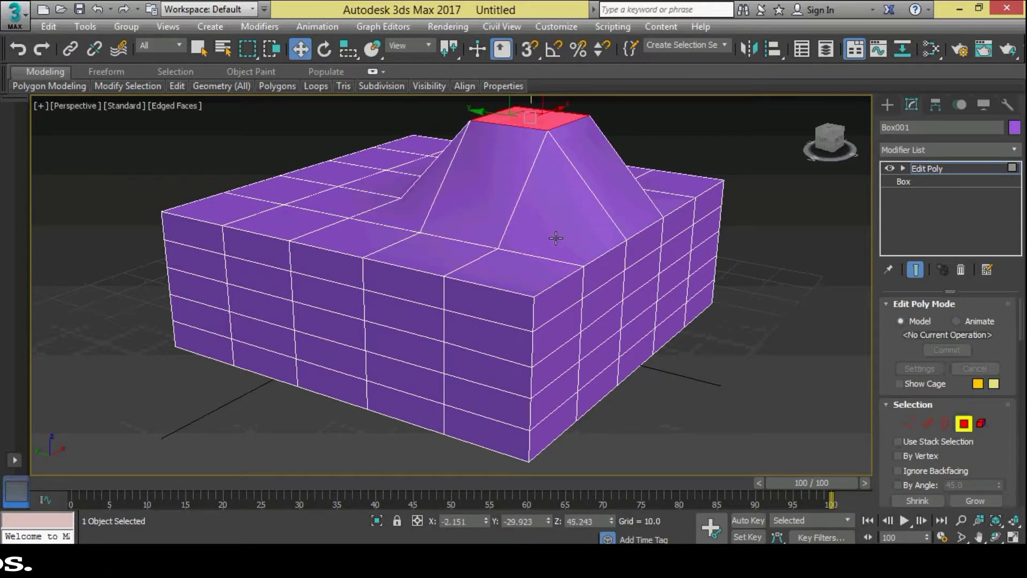
right_click(523, 126)
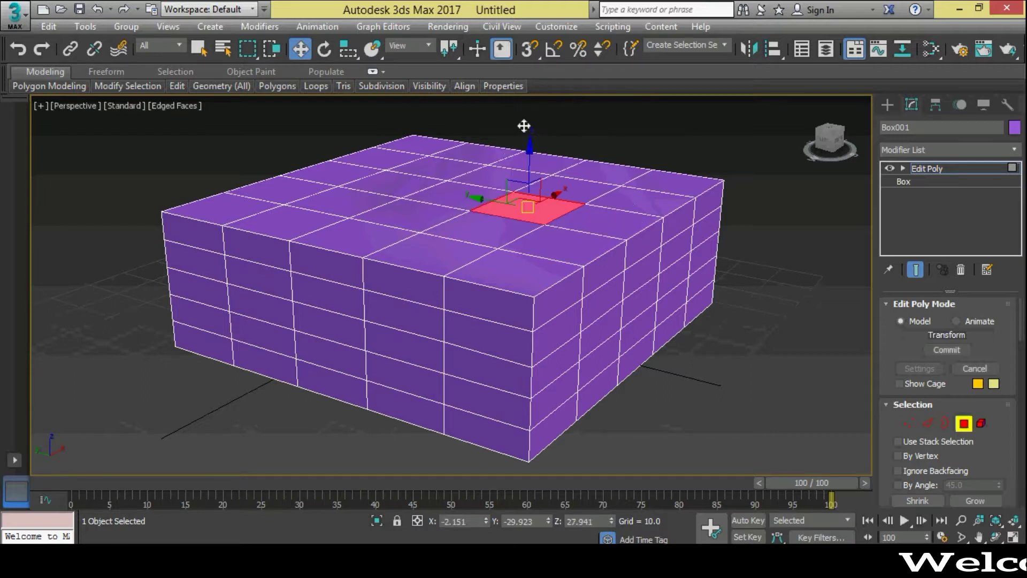
Select the ring of eight top polygons surrounding the centre polygon.
left_click(488, 234, "ctrl")
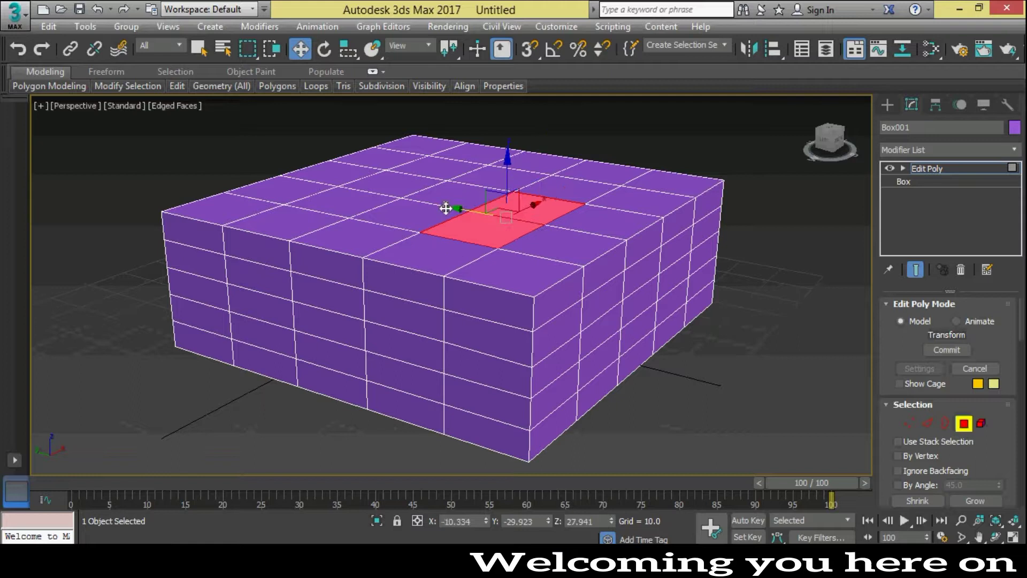
left_click(385, 207, "ctrl")
left_click(324, 202, "ctrl")
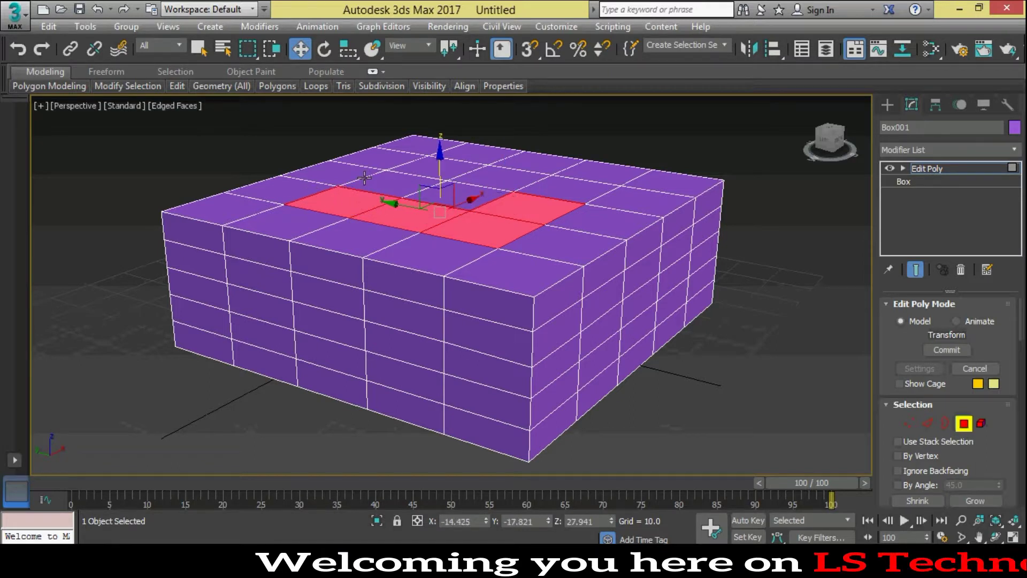
left_click(399, 179, "ctrl")
left_click(448, 165, "ctrl")
left_click(489, 179, "ctrl")
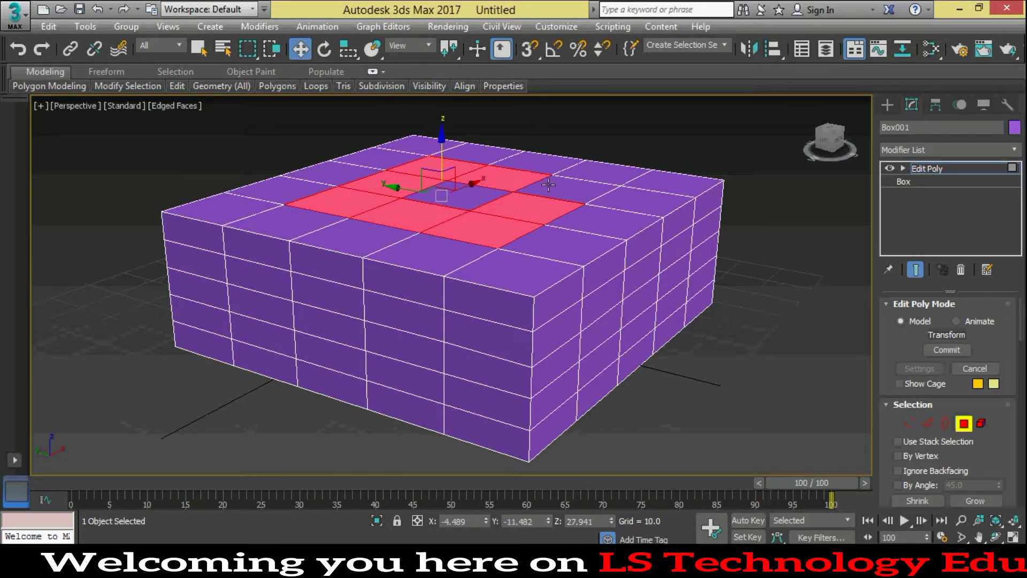
left_click(557, 185, "ctrl")
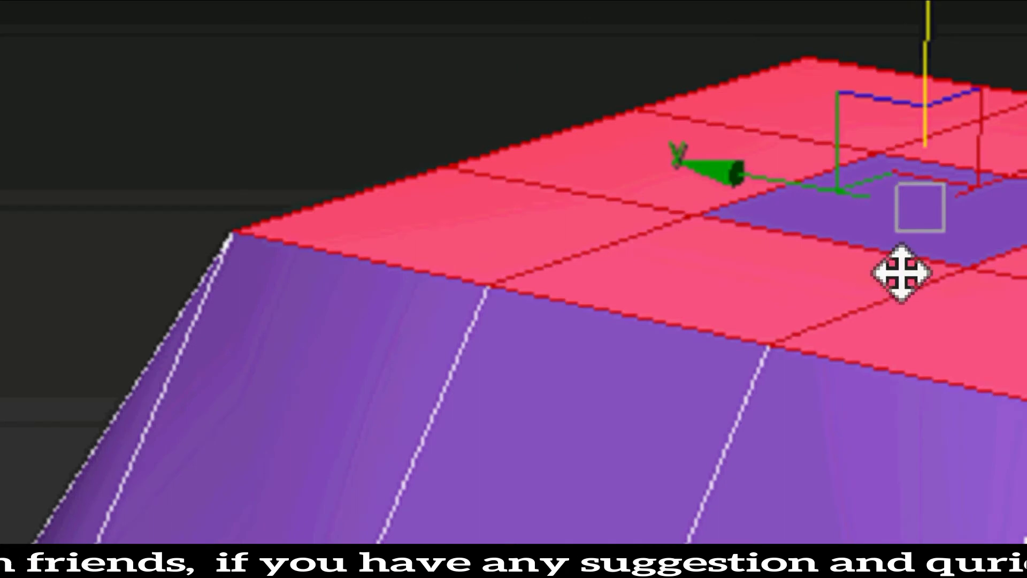
Delete the ring of top faces, trial deleting and lowering the inner face, then open Render Setup.
key("Delete")
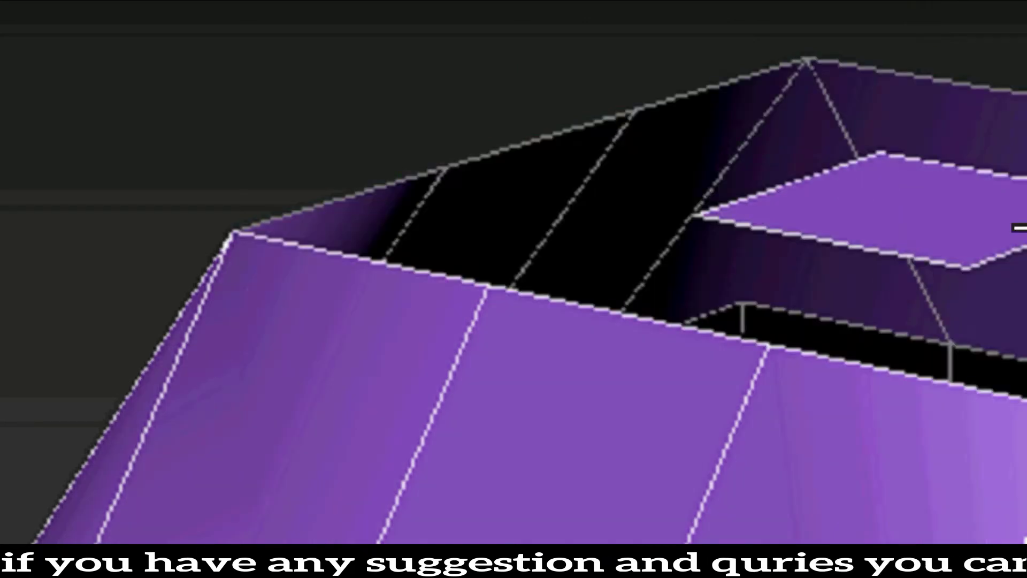
left_click(984, 222)
key("Delete")
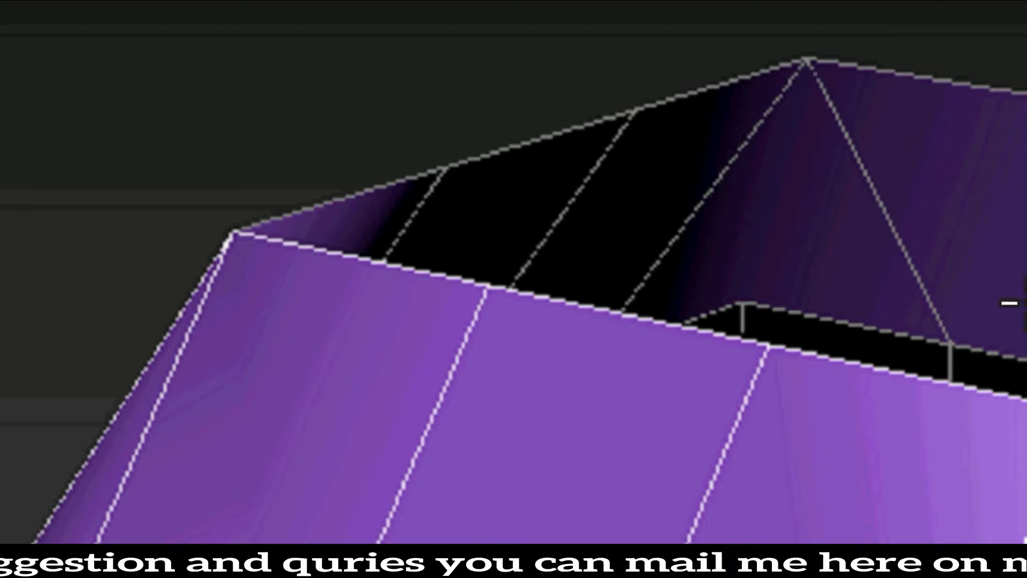
key("ctrl+z")
key("ctrl+z")
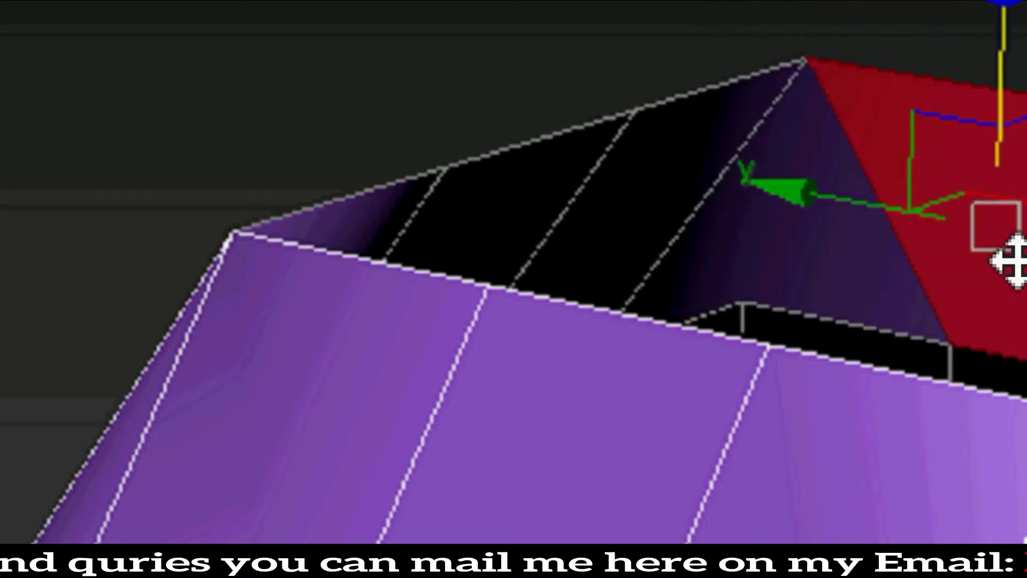
mouse_move(1011, 38)
left_mouse_down()
mouse_move(1006, 69)
mouse_move(1009, 34)
left_mouse_up()
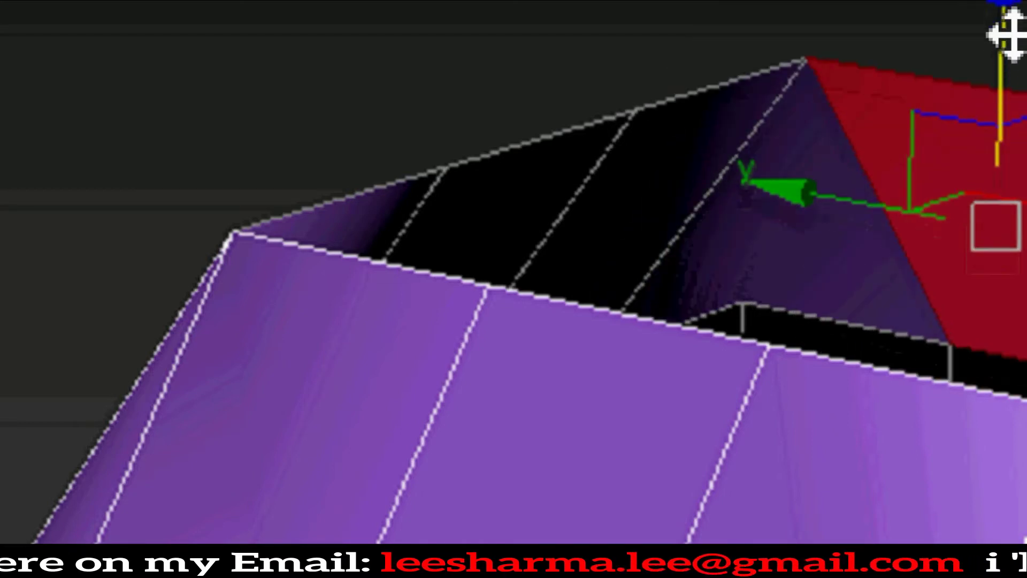
key("ctrl+d")
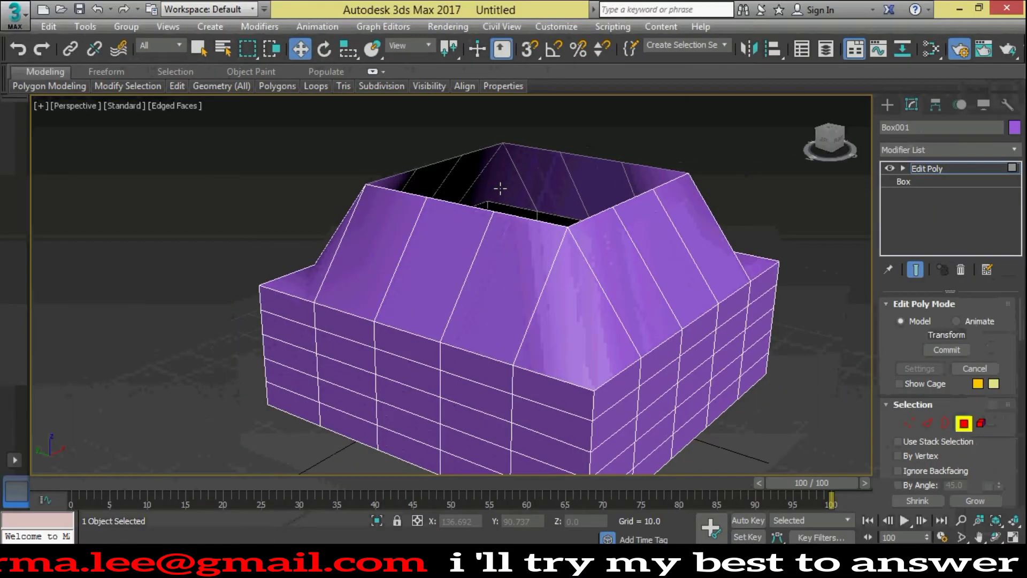
key("F10")
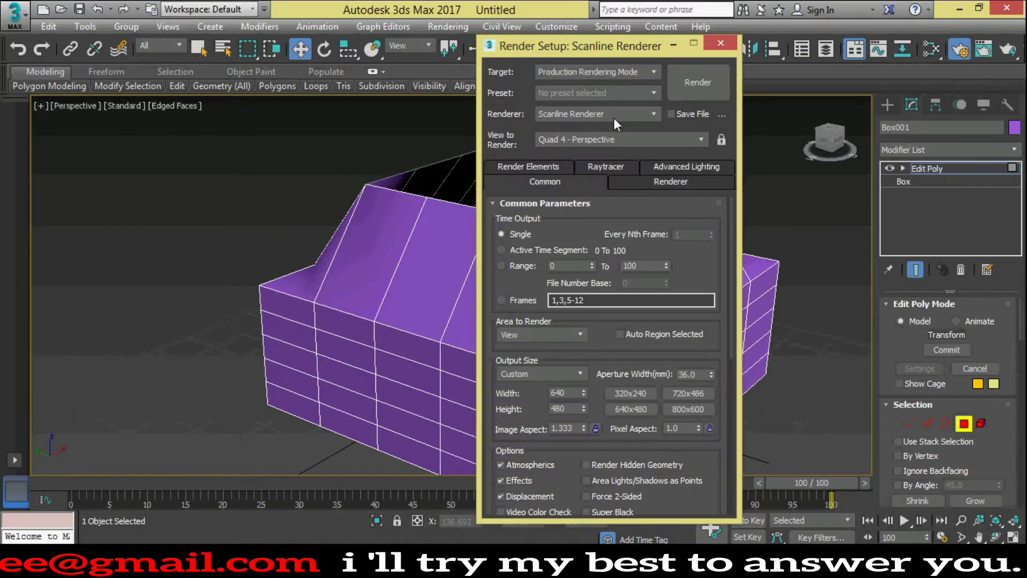
Drag the top opening's border down on Z below the rim, then return to object level.
left_click(721, 43)
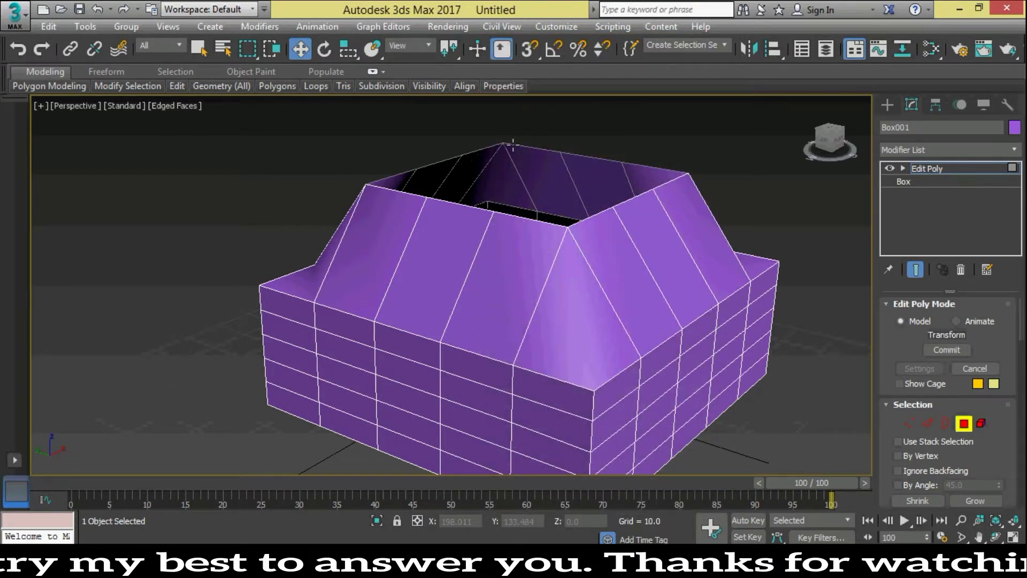
left_click(945, 422)
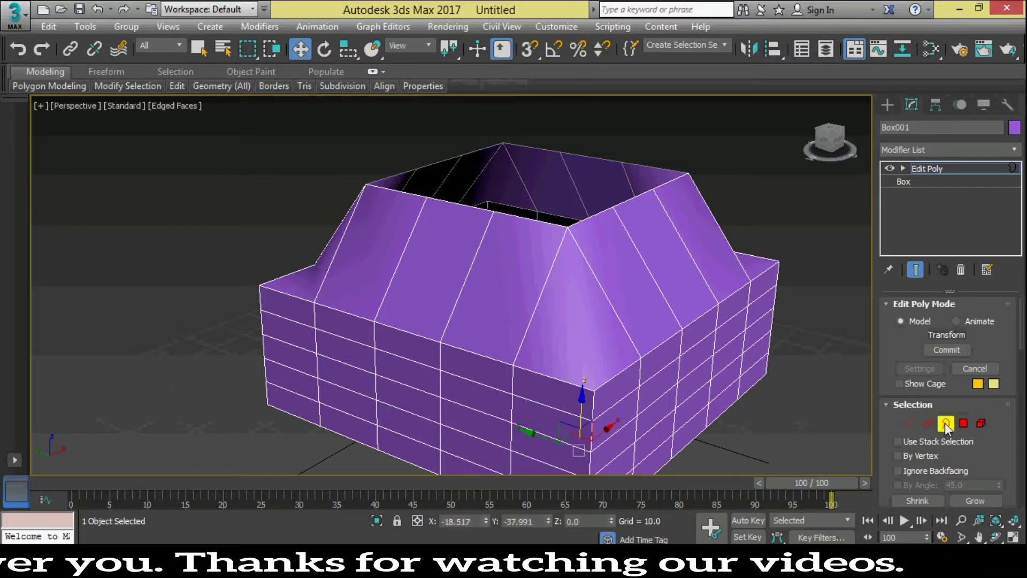
left_click(581, 219)
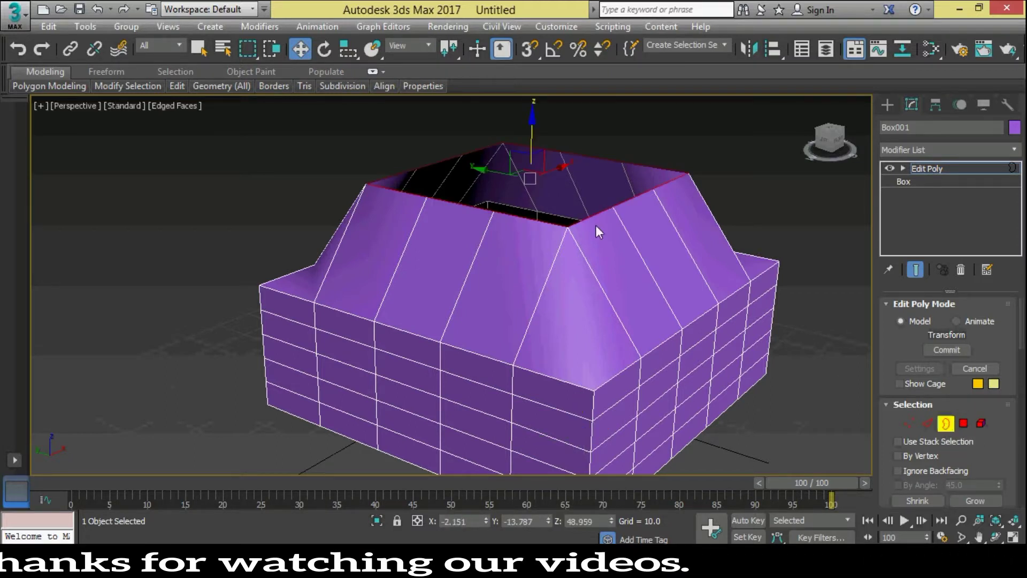
mouse_move(535, 146)
left_mouse_down()
mouse_move(555, 303)
mouse_move(557, 142)
mouse_move(561, 252)
mouse_move(482, 296)
mouse_move(589, 204)
mouse_move(592, 277)
mouse_move(594, 145)
mouse_move(612, 305)
mouse_move(610, 145)
mouse_move(613, 316)
mouse_move(608, 134)
mouse_move(619, 285)
left_mouse_up()
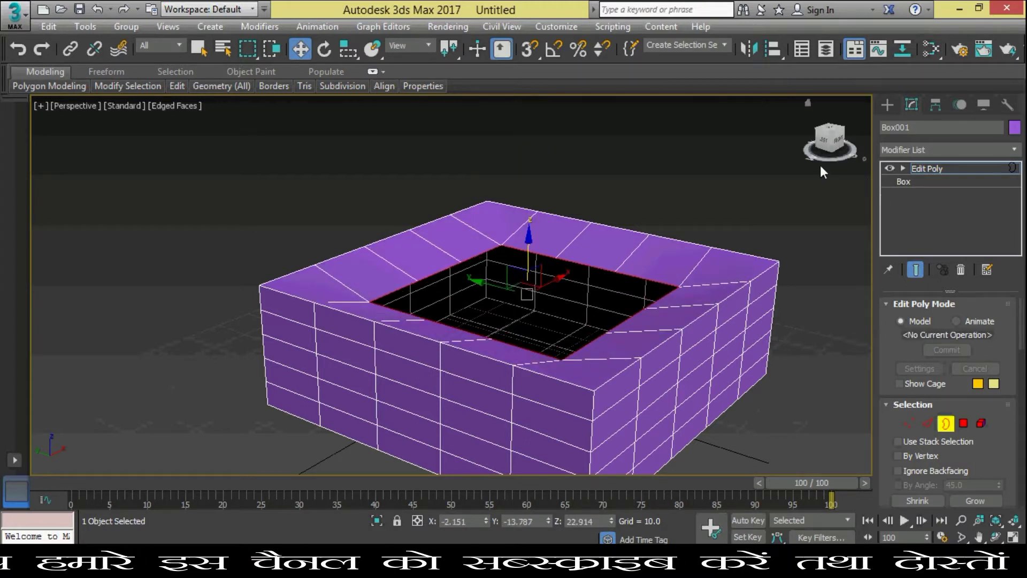
left_click_drag(865, 159, 858, 151)
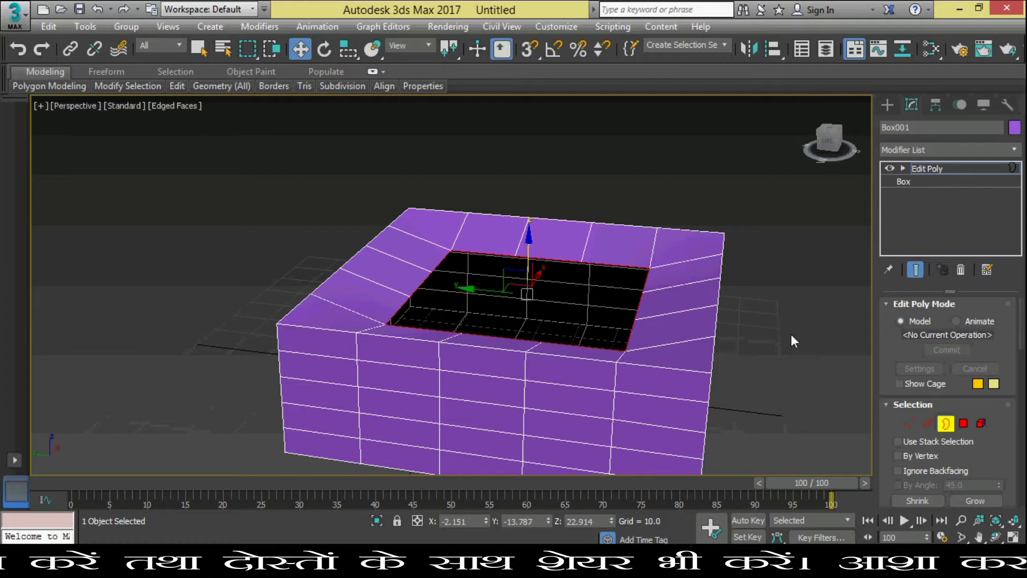
left_click(946, 425)
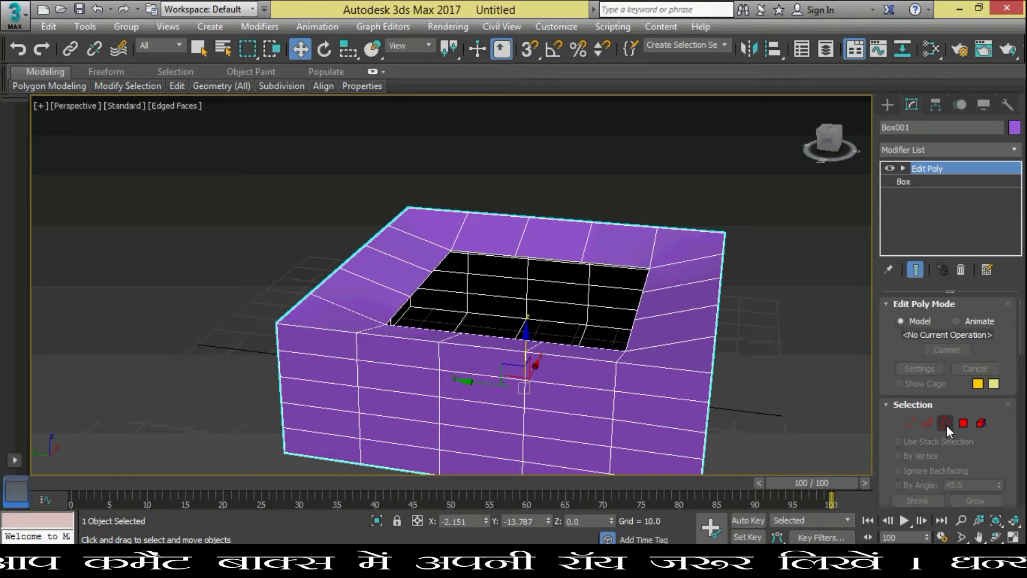
Select the whole box as an Element and nudge it along Z, Y and X.
left_click(978, 425)
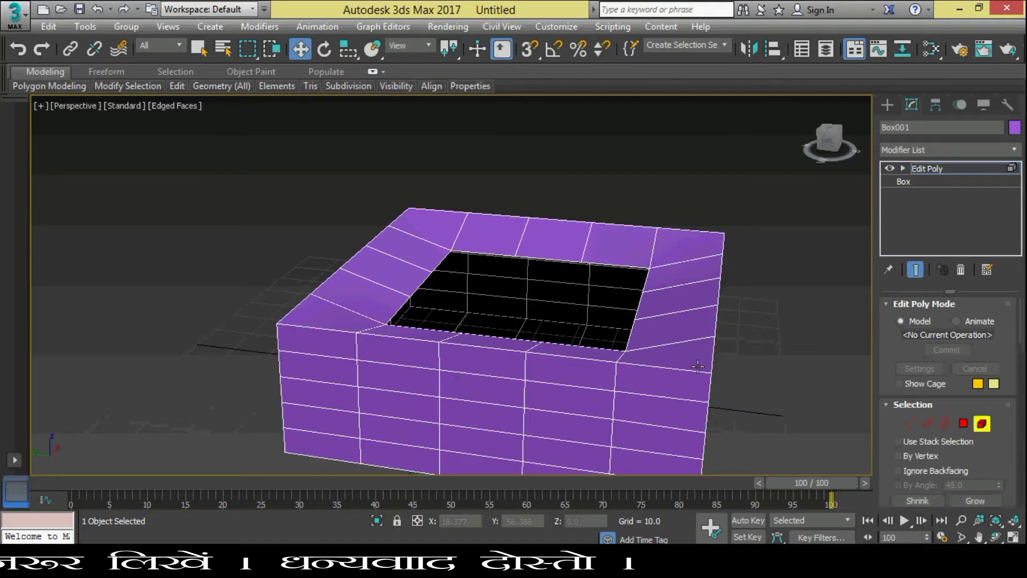
left_click(679, 357)
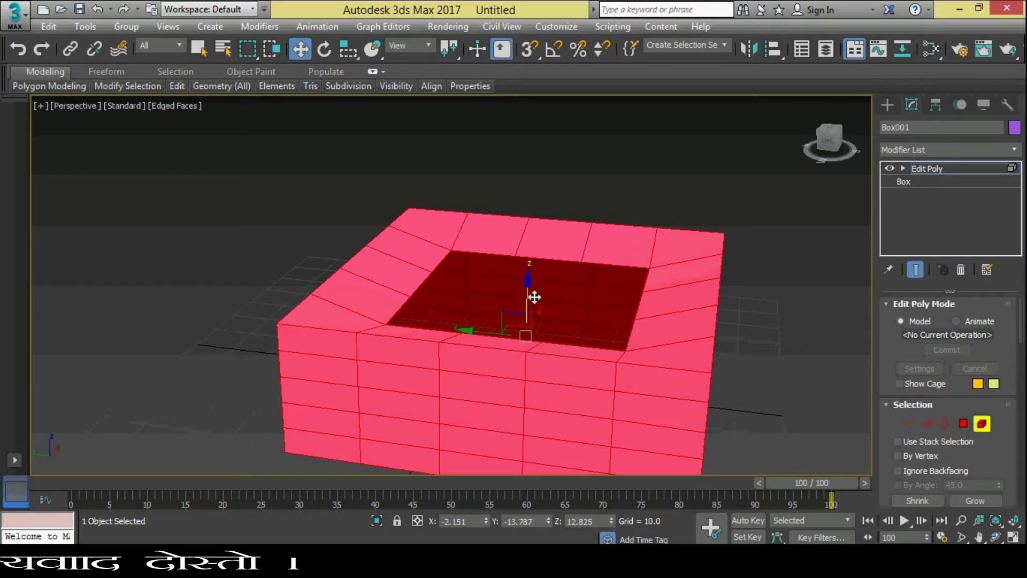
mouse_move(527, 284)
left_mouse_down()
mouse_move(530, 208)
mouse_move(526, 268)
left_mouse_up()
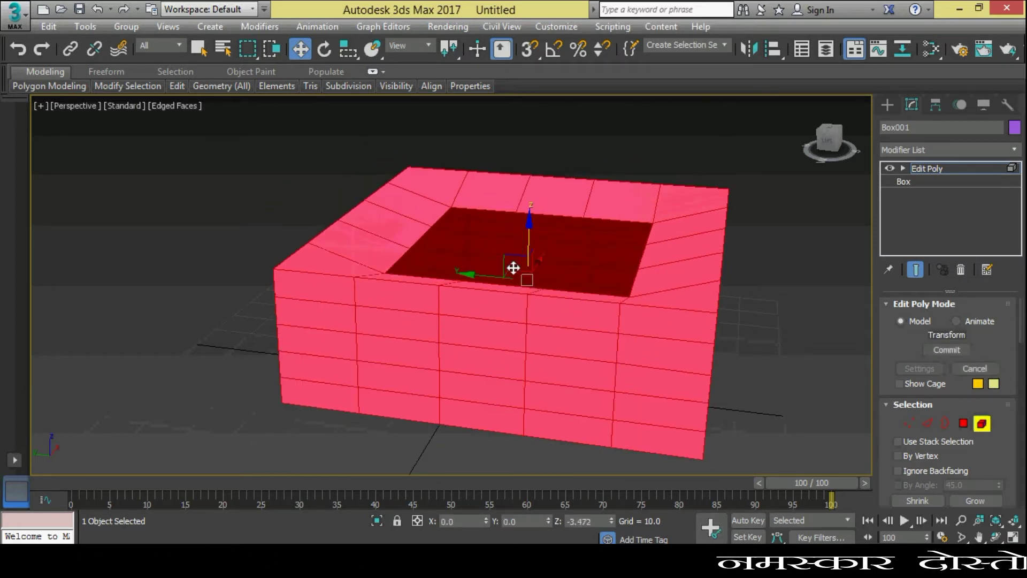
left_click_drag(504, 316, 434, 314)
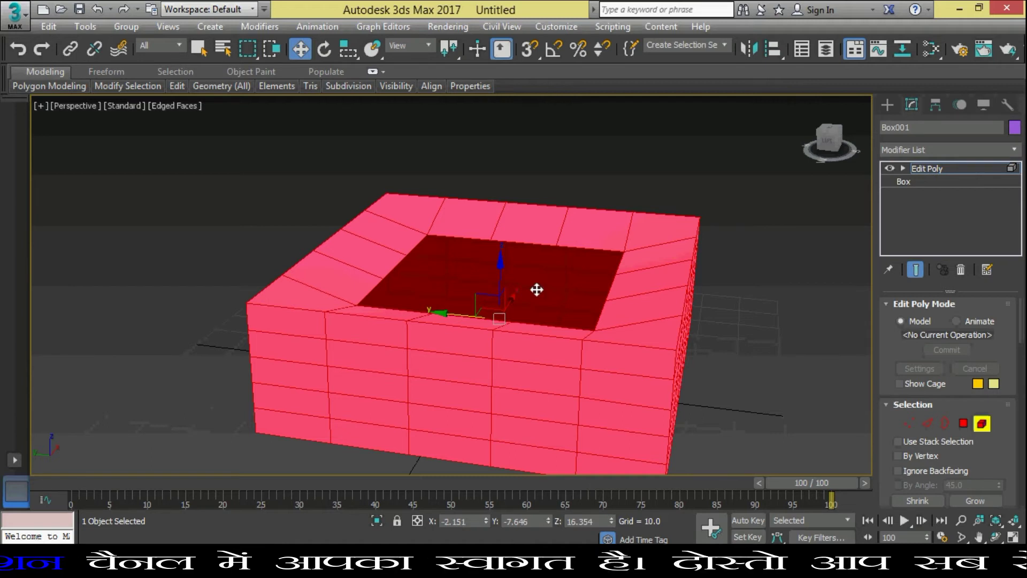
left_click_drag(513, 300, 519, 264)
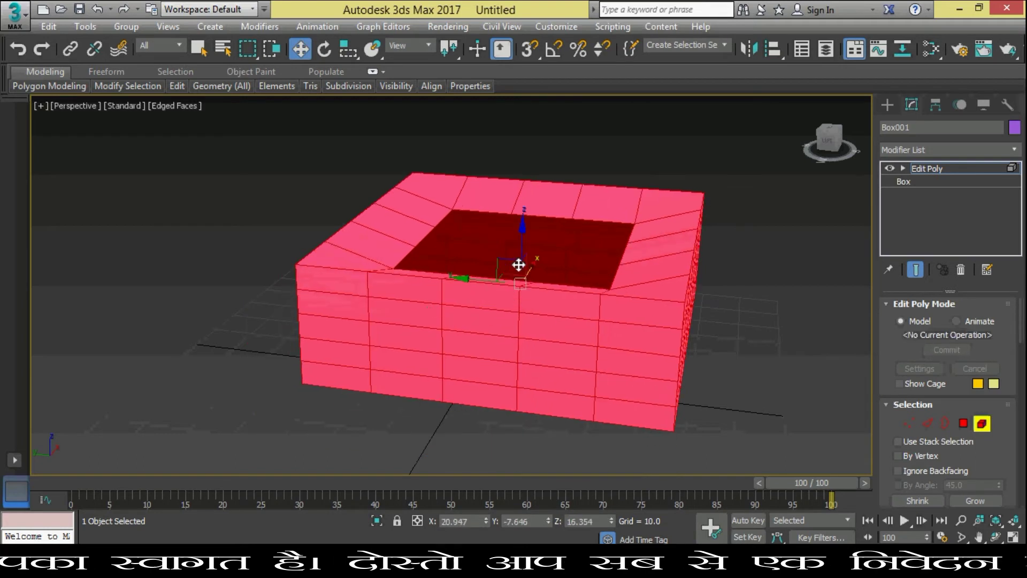